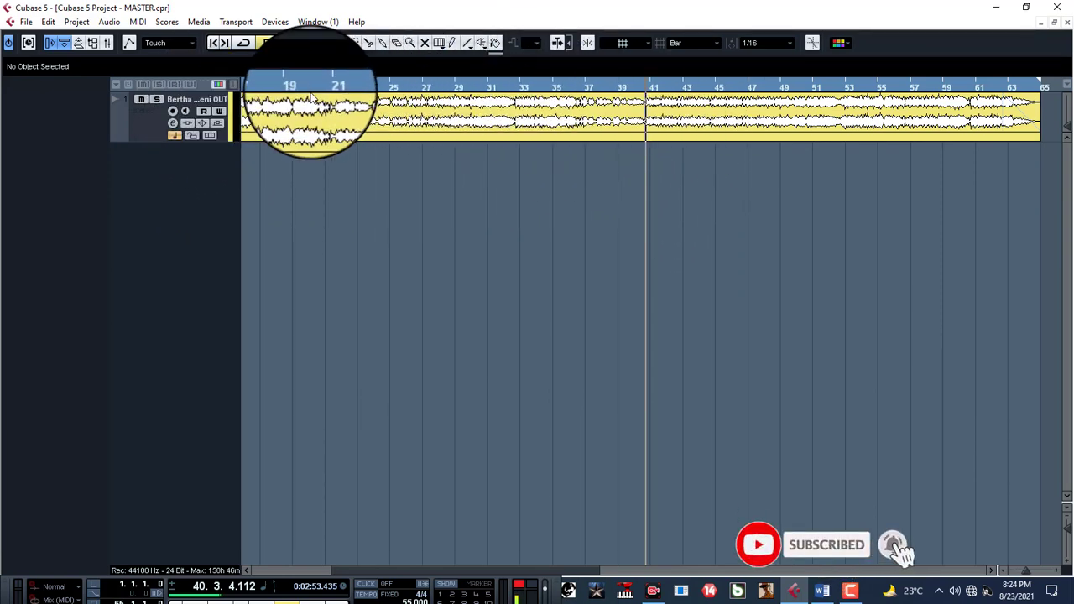
Step: Play a short passage of the unmastered track from around bar 40 and stop playback
{"action": "key", "text": "space"}
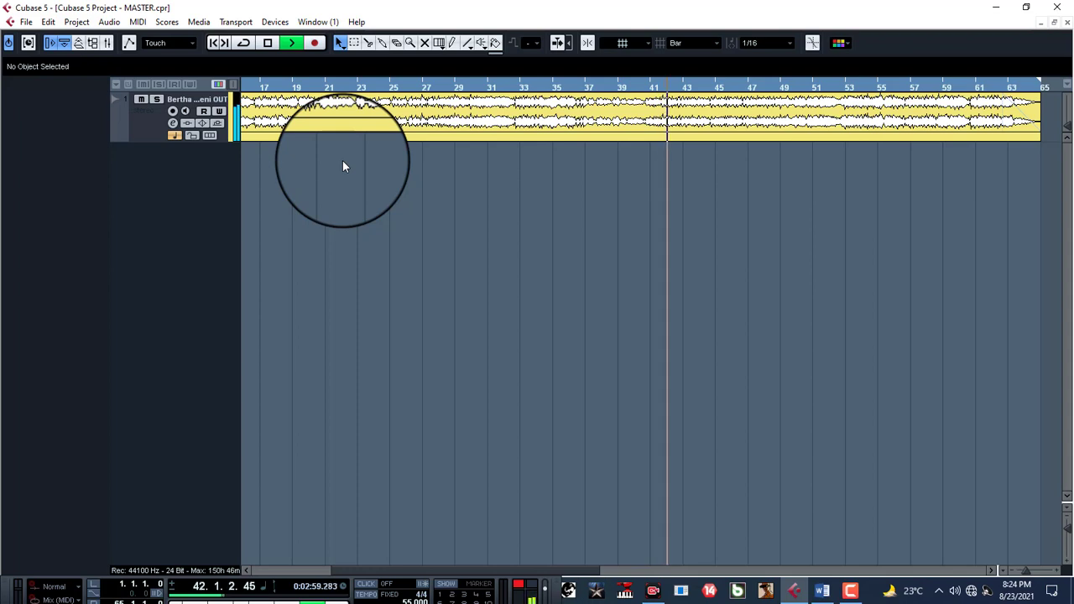
{"action": "key", "text": "space"}
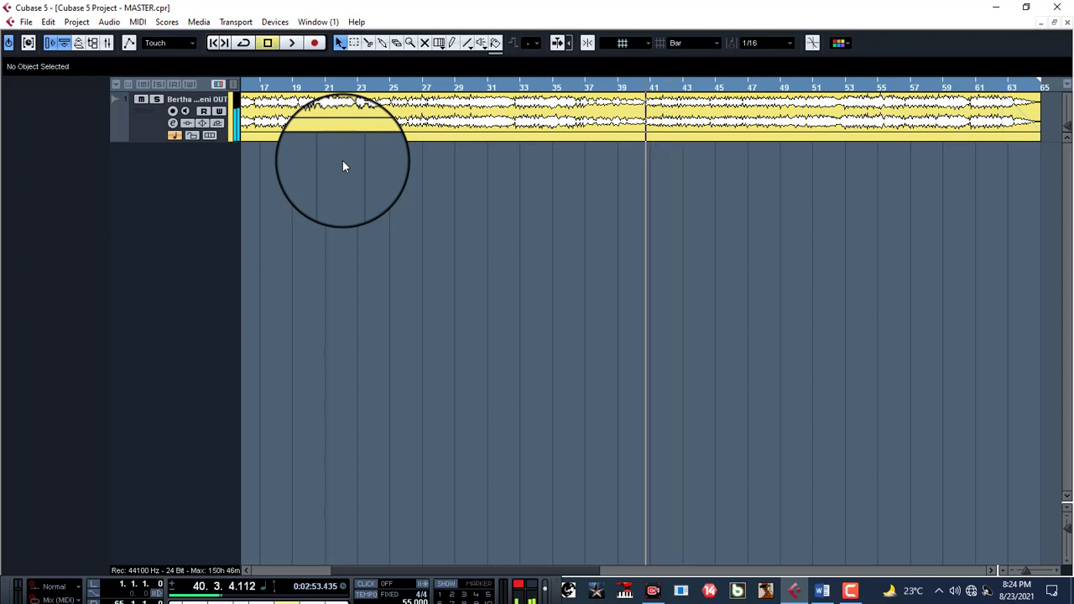
Step: Open the Stereo Out channel settings from the mixer and switch off the FabFilter Pro-L 2 insert
{"action": "left_click", "coordinate": [107, 45]}
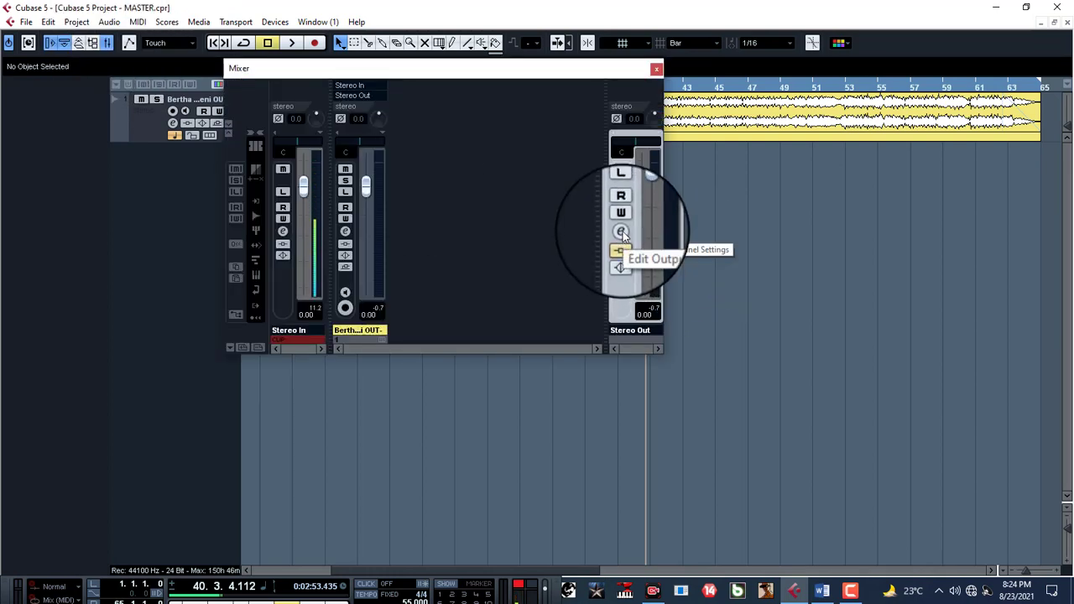
{"action": "left_click", "coordinate": [621, 234]}
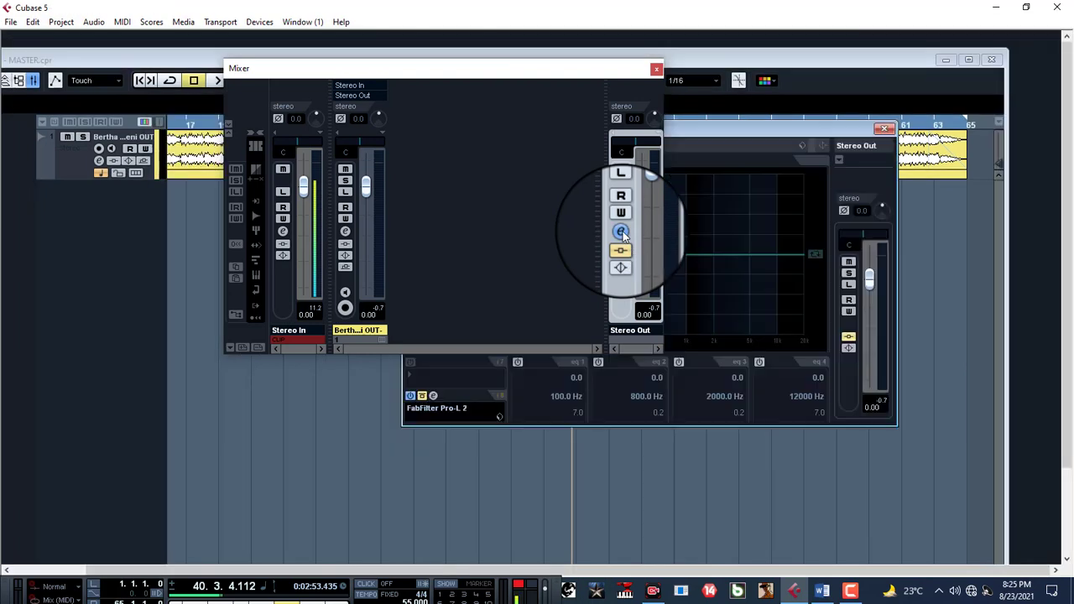
{"action": "left_click", "coordinate": [657, 68]}
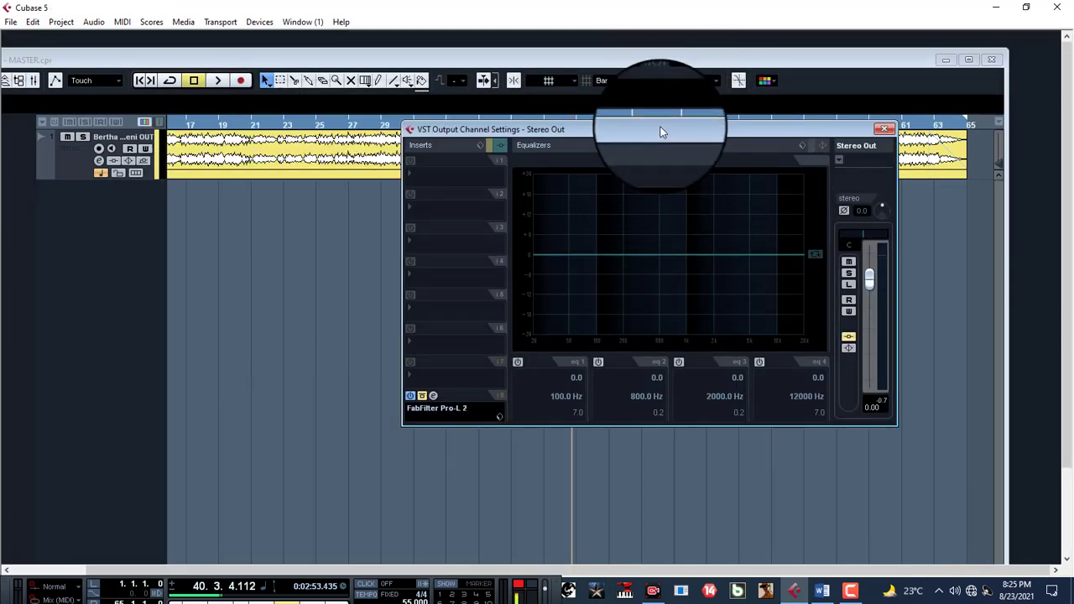
{"action": "left_click_drag", "start_coordinate": [660, 126], "coordinate": [735, 129]}
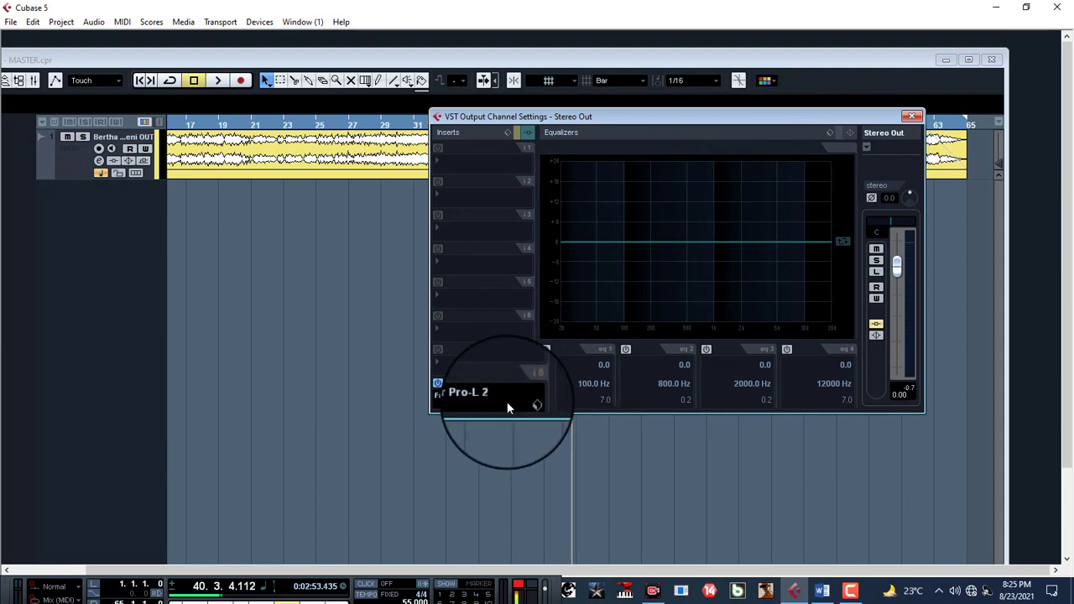
{"action": "left_click", "coordinate": [460, 389]}
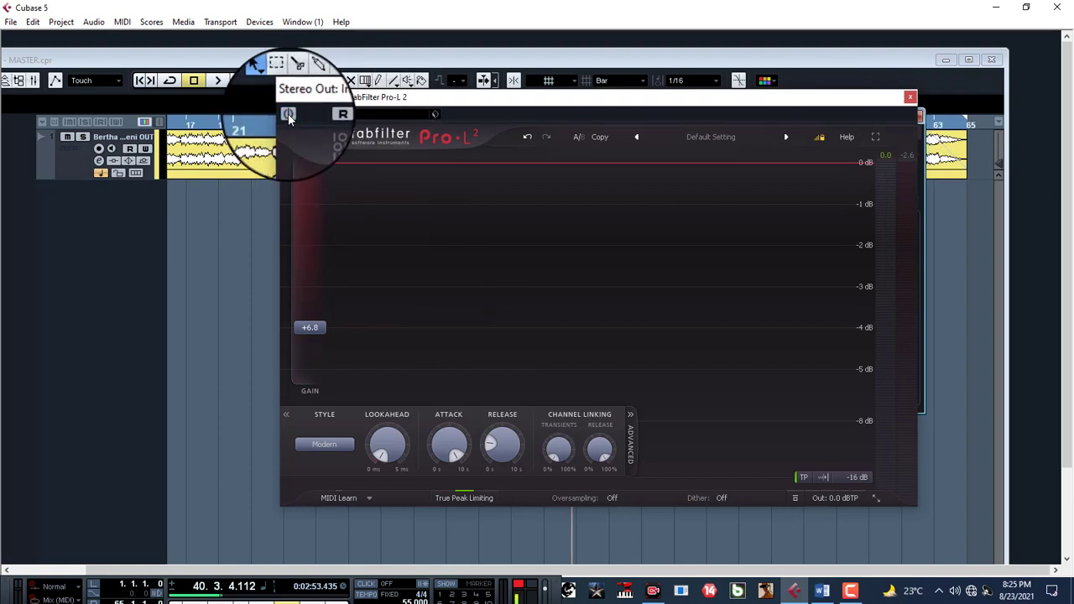
{"action": "left_click", "coordinate": [909, 97]}
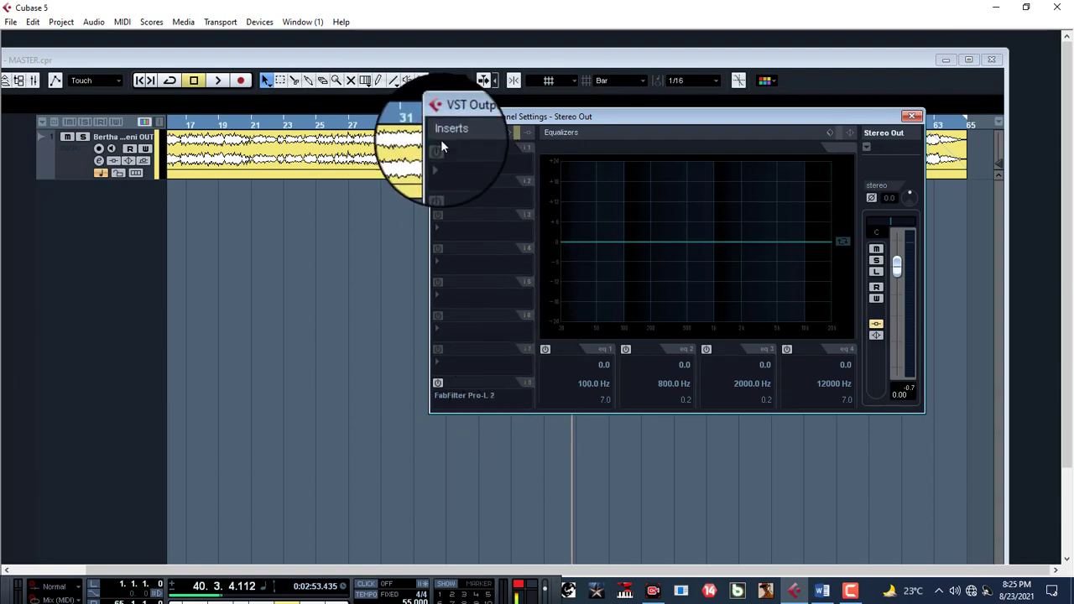
Step: Load the iZotope Ozone 7 mastering plug-in into the first insert slot of the Stereo Out channel
{"action": "left_click", "coordinate": [444, 161]}
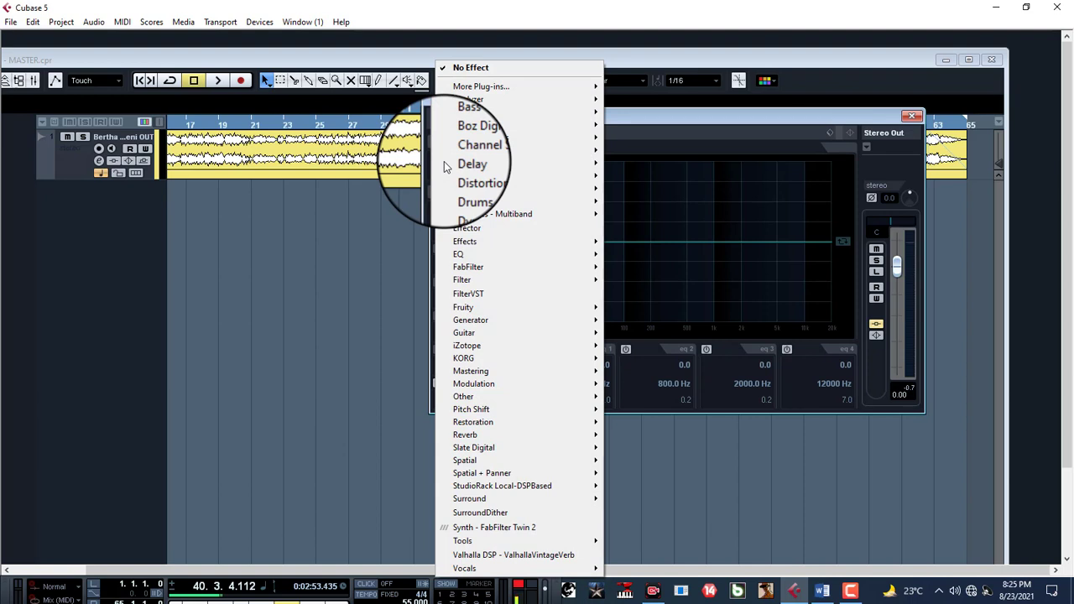
{"action": "mouse_move", "coordinate": [514, 376]}
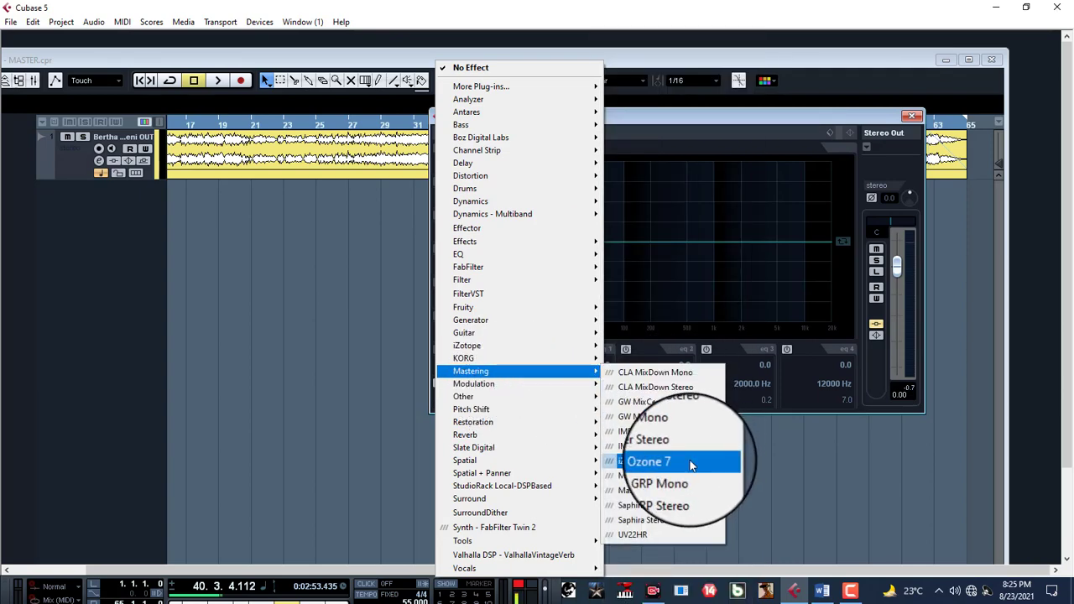
{"action": "left_click", "coordinate": [691, 463]}
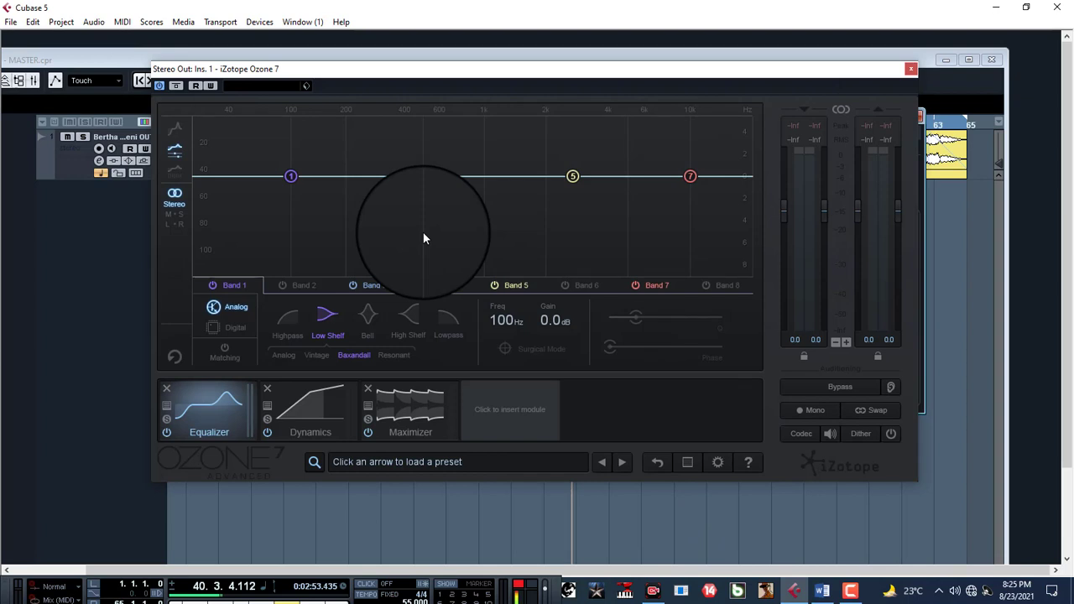
{"action": "double_click", "coordinate": [423, 239]}
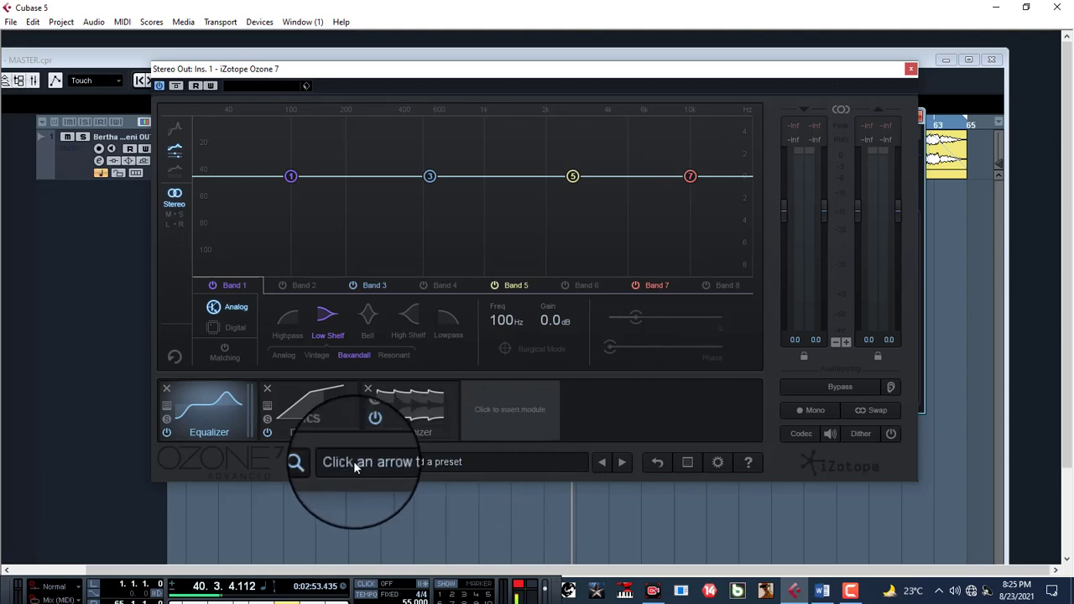
Step: Load the Hybrid Classic Master preset from Ozone's All-Purpose Mastering presets and close the preset manager
{"action": "left_click", "coordinate": [523, 463]}
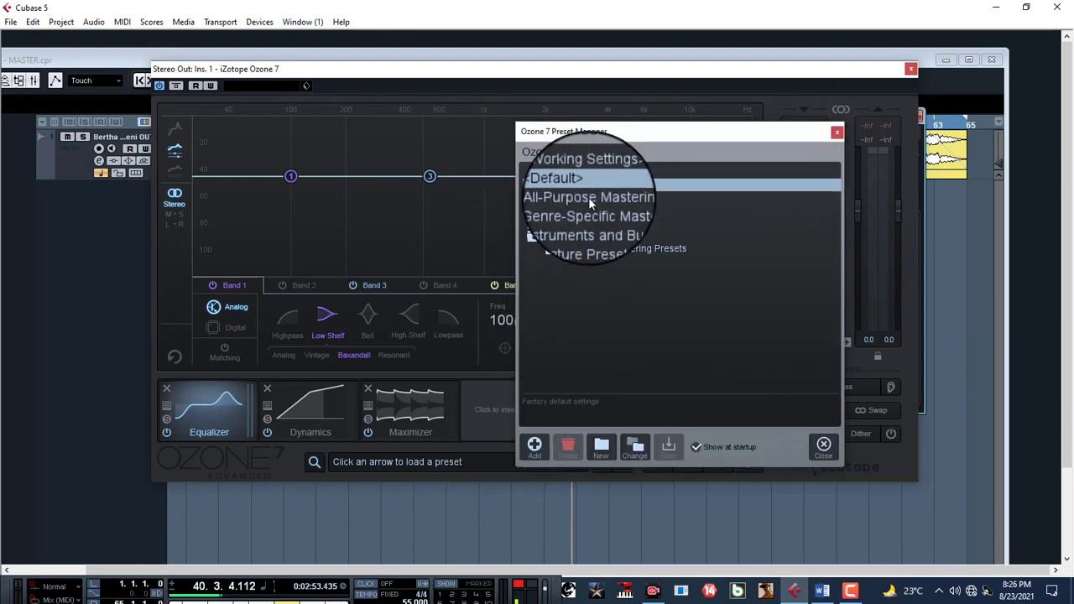
{"action": "left_click", "coordinate": [535, 198]}
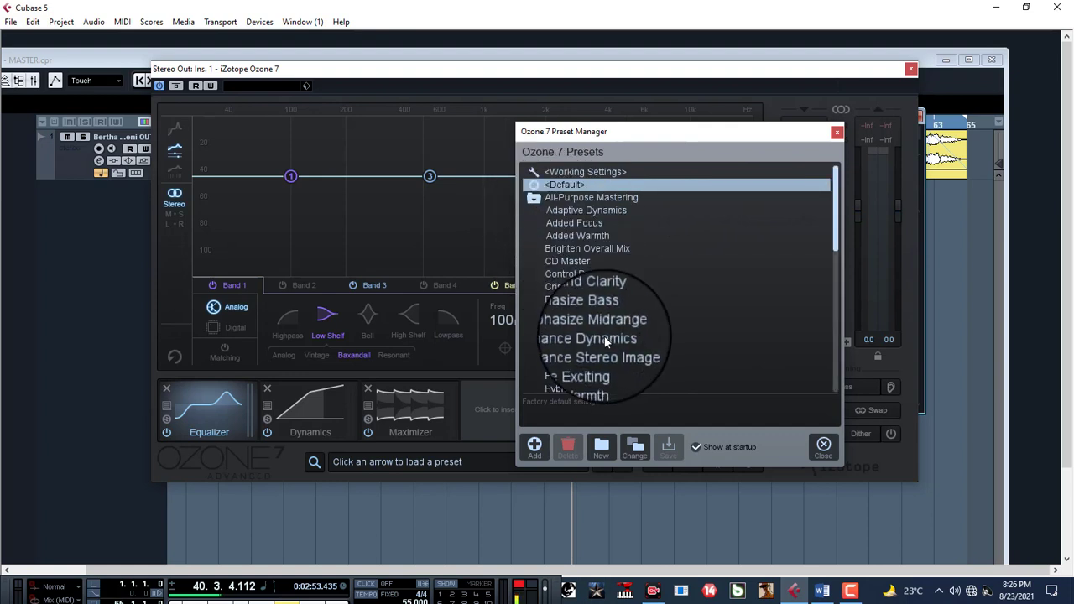
{"action": "scroll", "coordinate": [604, 343], "scroll_direction": "down", "scroll_amount": 1}
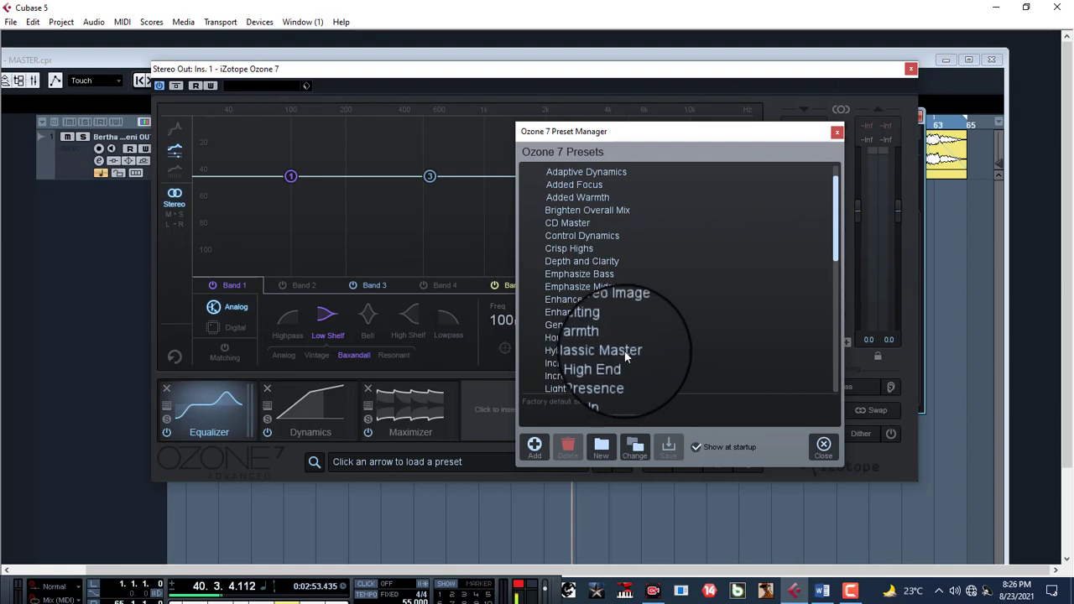
{"action": "left_click", "coordinate": [566, 350]}
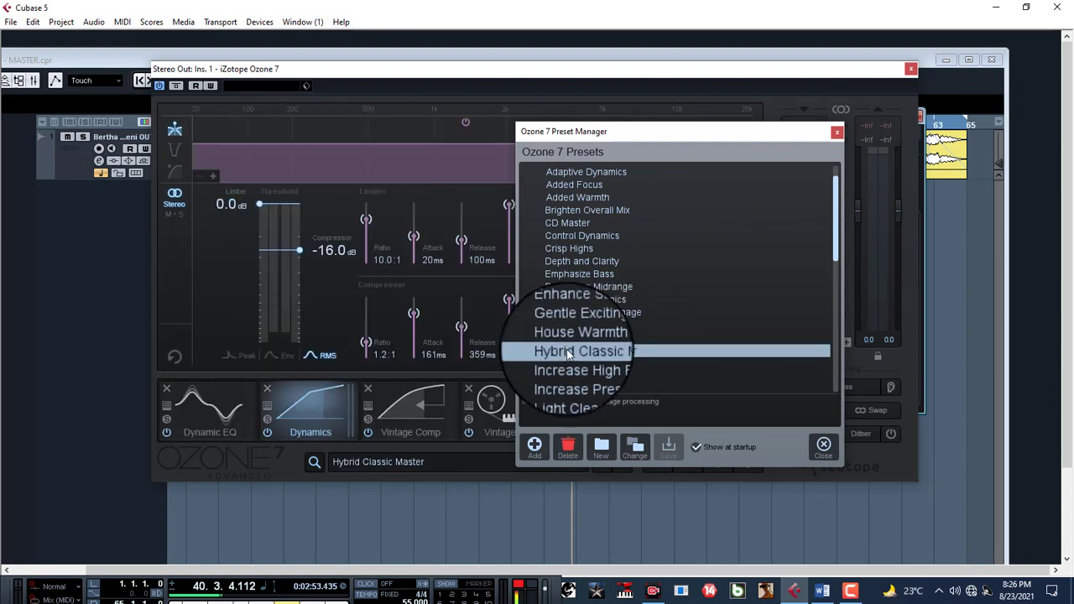
{"action": "left_click", "coordinate": [838, 133]}
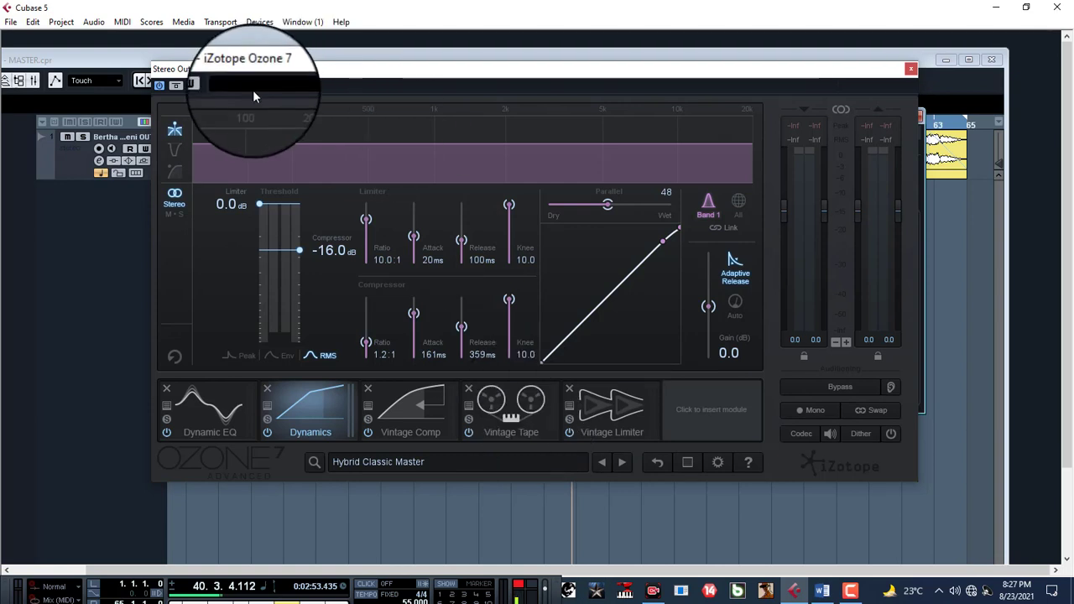
Step: Compare the track's sound with Ozone 7 bypassed and active by playing the same passage both ways
{"action": "left_click", "coordinate": [176, 87]}
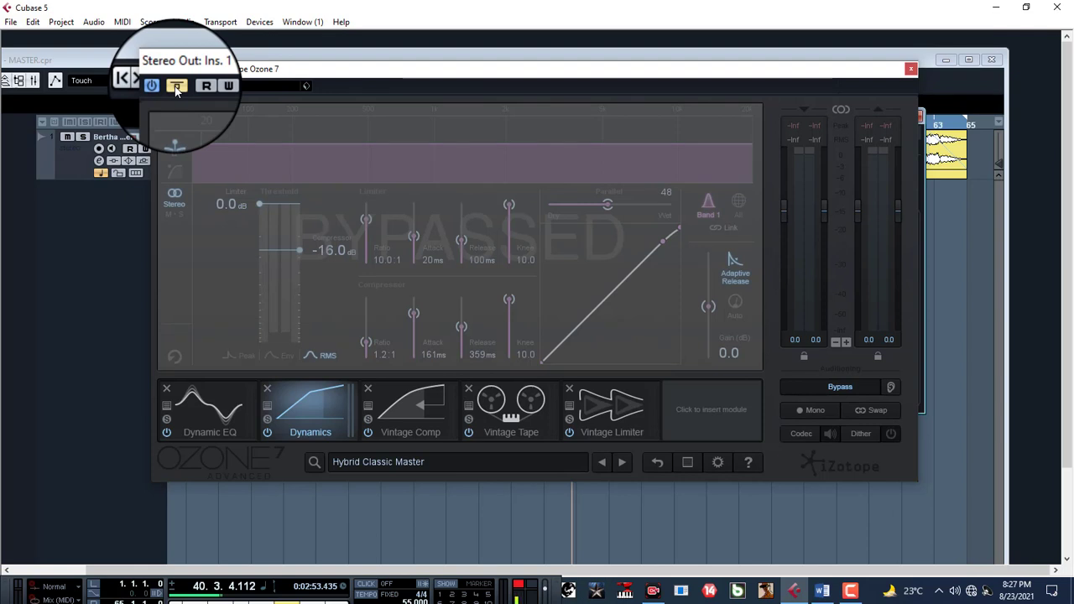
{"action": "key", "text": "space"}
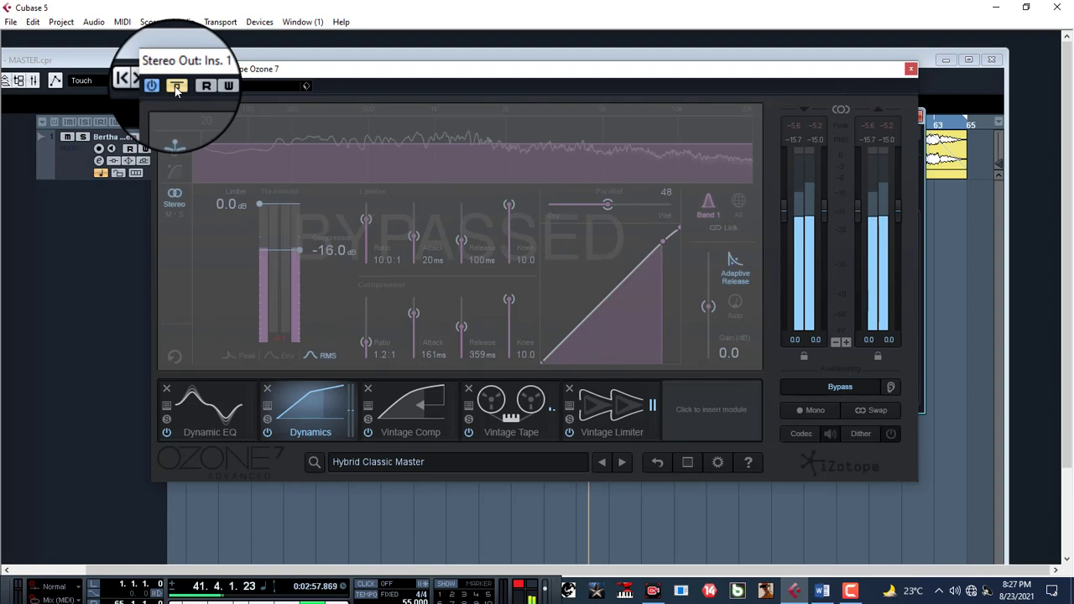
{"action": "left_click", "coordinate": [177, 86]}
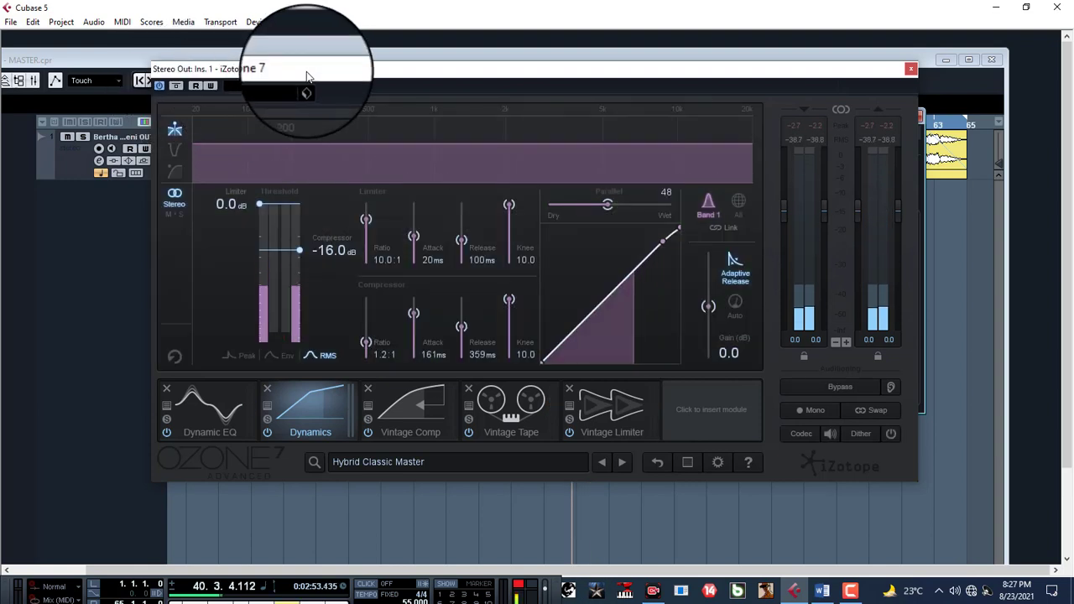
{"action": "key", "text": "space"}
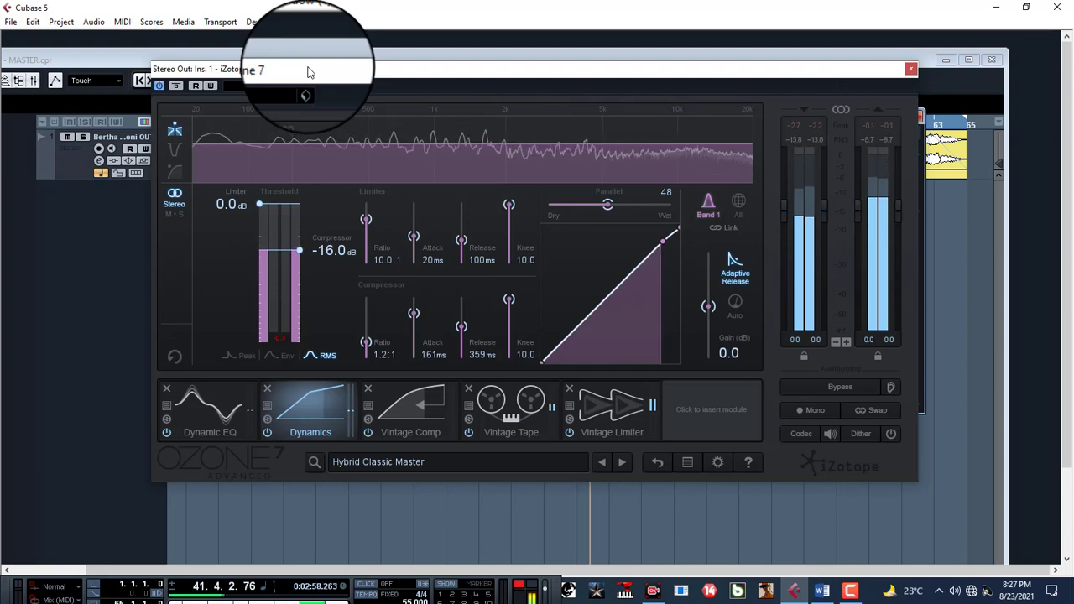
{"action": "key", "text": "space"}
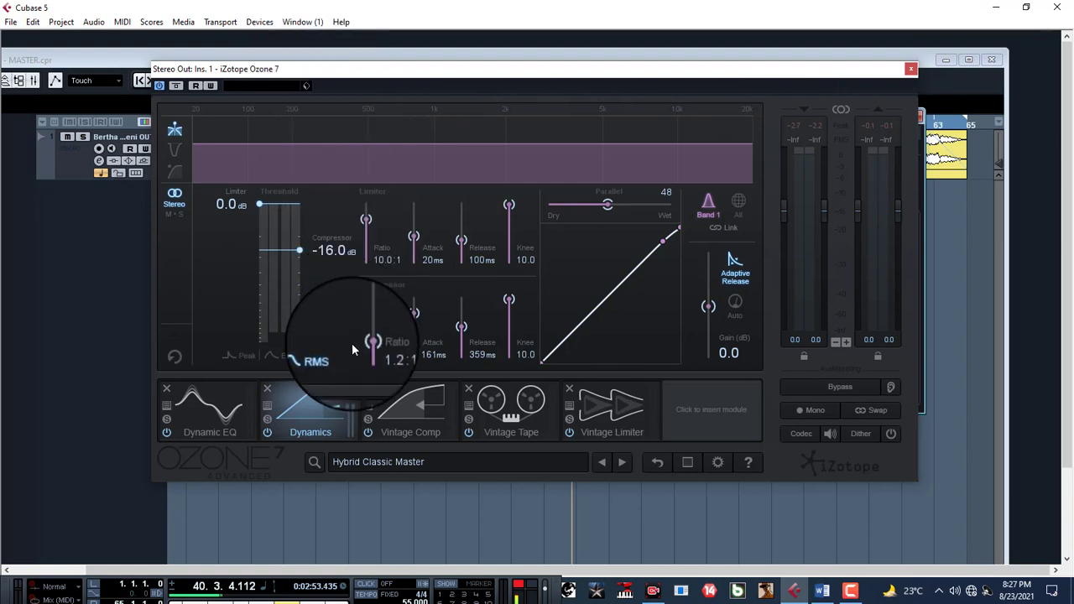
Step: Show the Dynamic EQ module and examine Band 3 while the track plays
{"action": "left_click", "coordinate": [203, 428]}
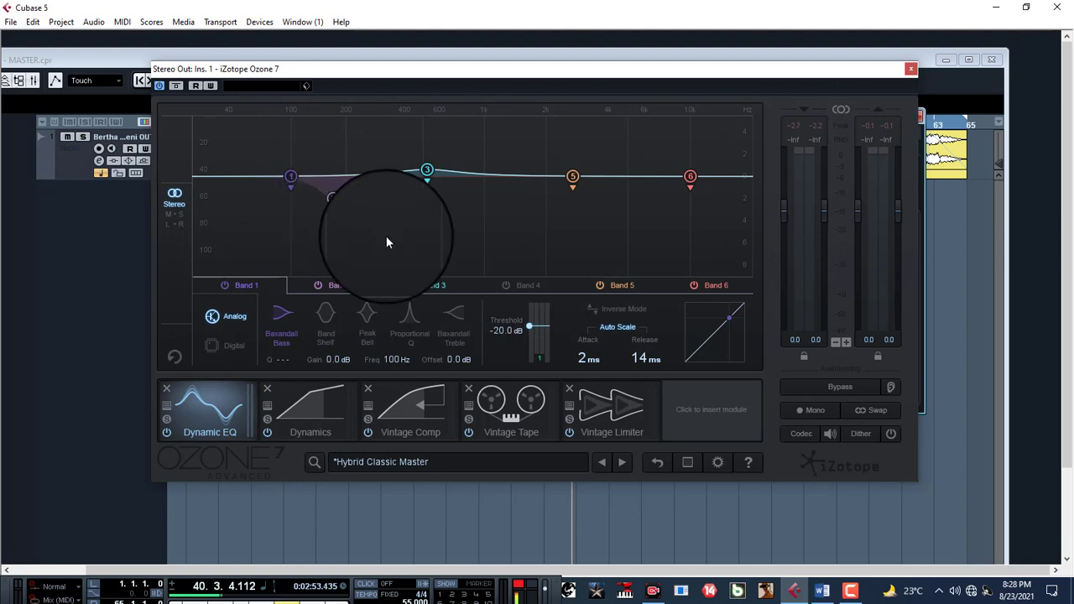
{"action": "key", "text": "space"}
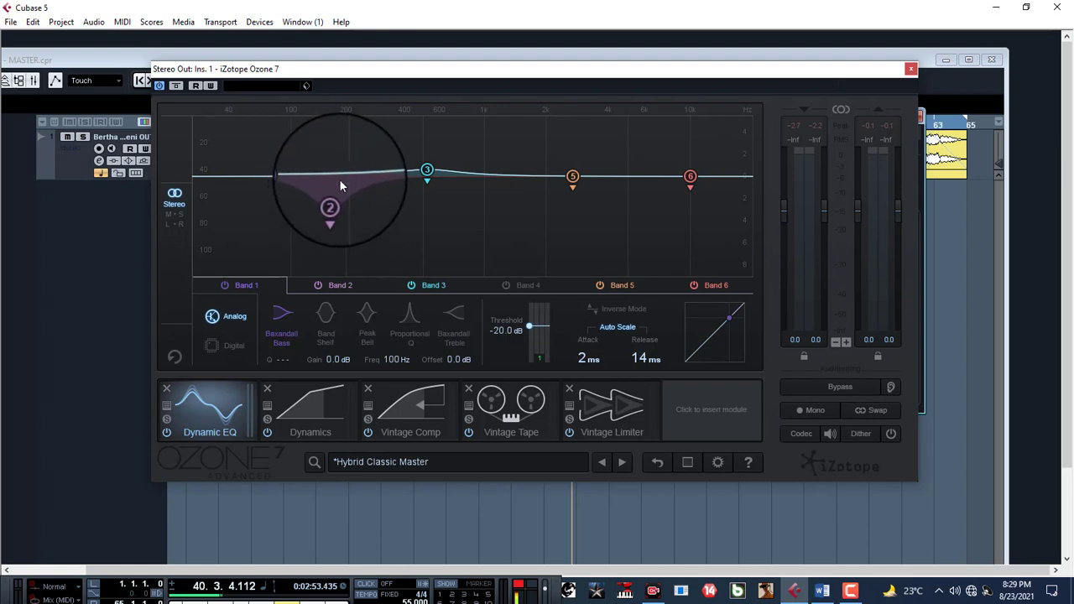
{"action": "left_click", "coordinate": [427, 171]}
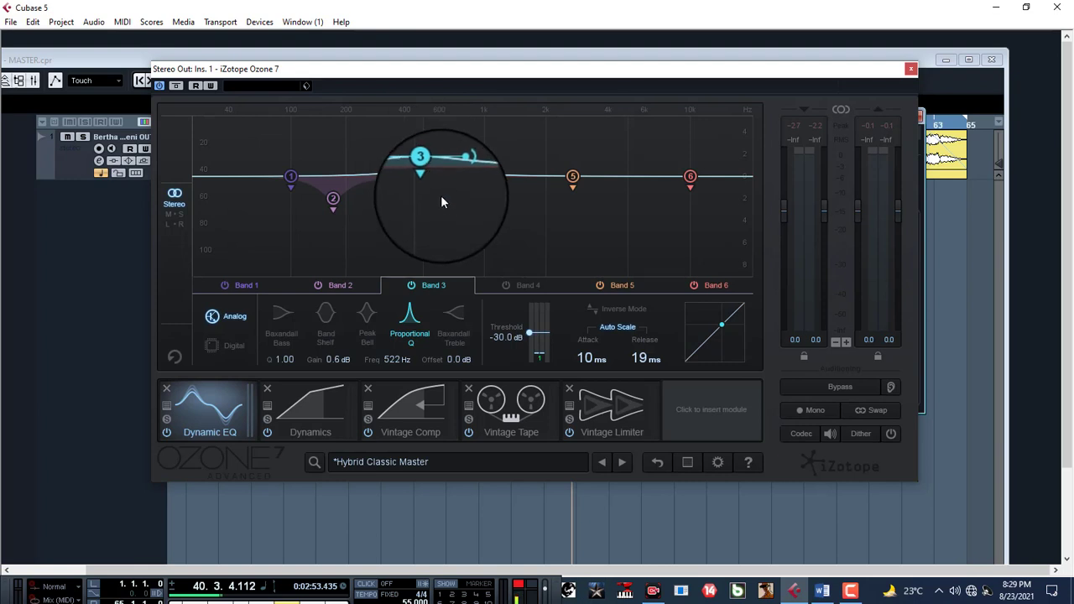
{"action": "key", "text": "space"}
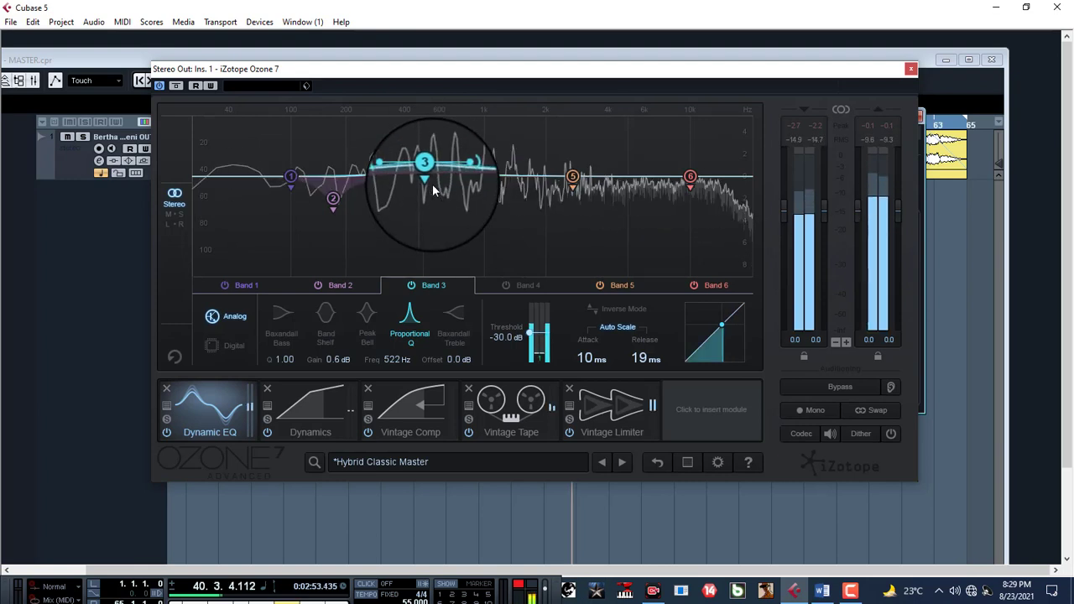
{"action": "key", "text": "space"}
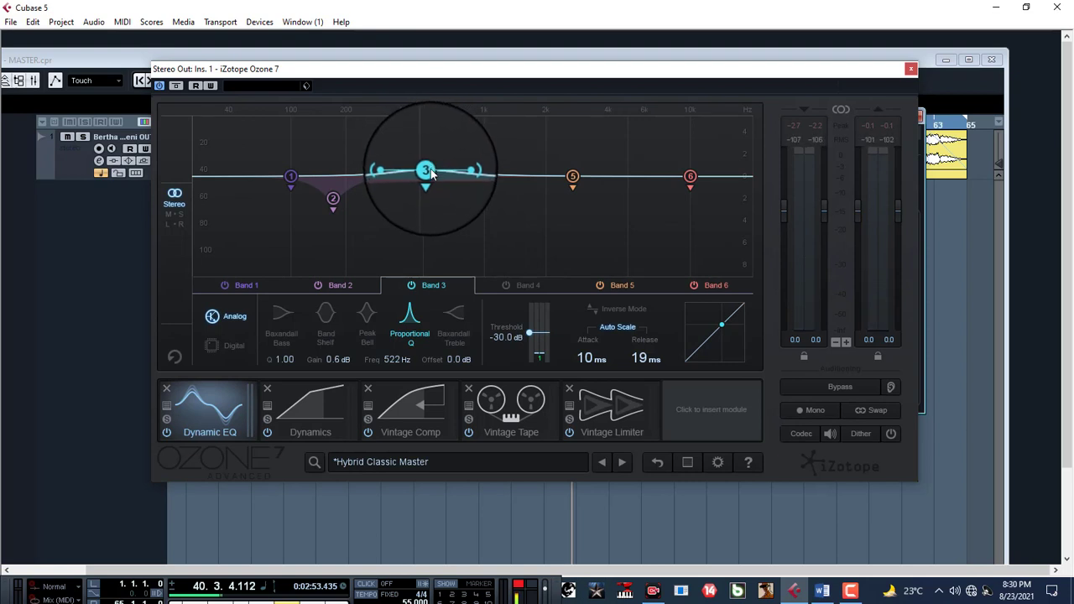
Step: Show the Dynamics module's all-band overview, return to the single-band view and step through the bands to Band 4
{"action": "left_click", "coordinate": [300, 414]}
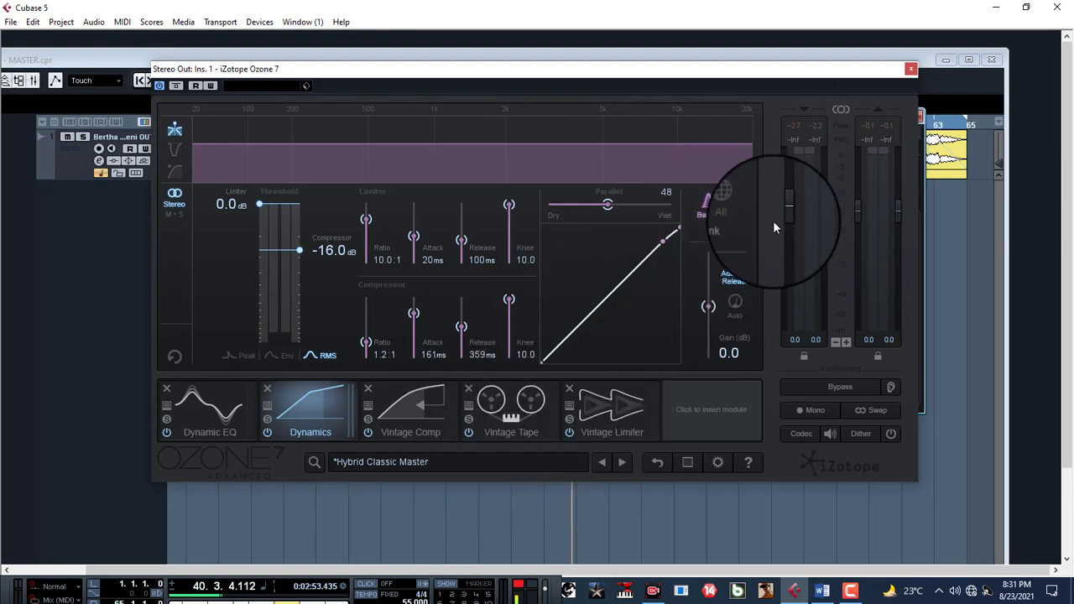
{"action": "left_click", "coordinate": [738, 208]}
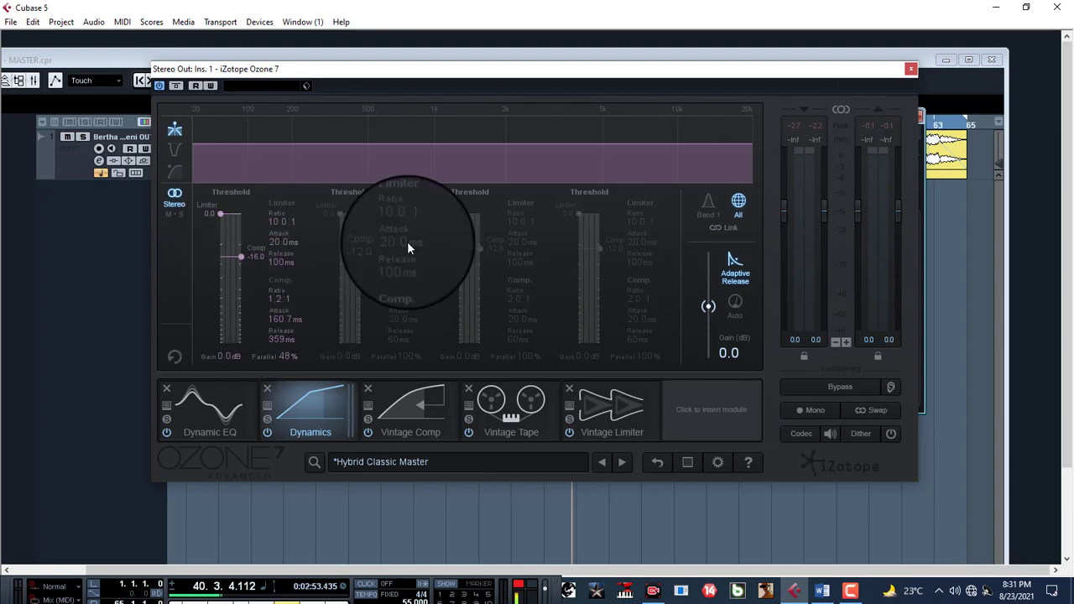
{"action": "left_click", "coordinate": [709, 206]}
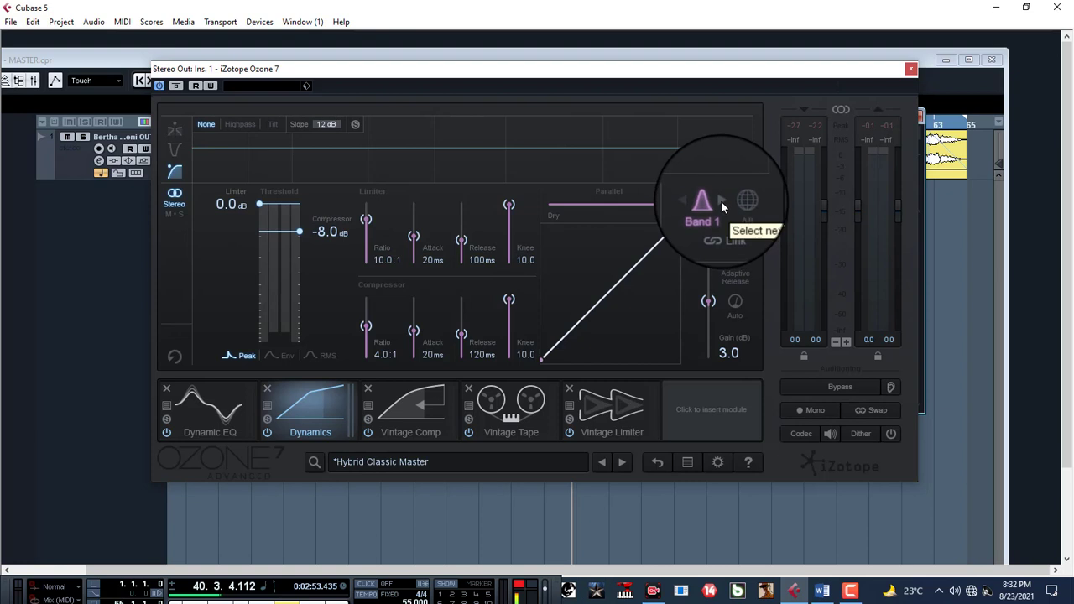
{"action": "left_click", "coordinate": [721, 199]}
{"action": "left_click", "coordinate": [721, 199]}
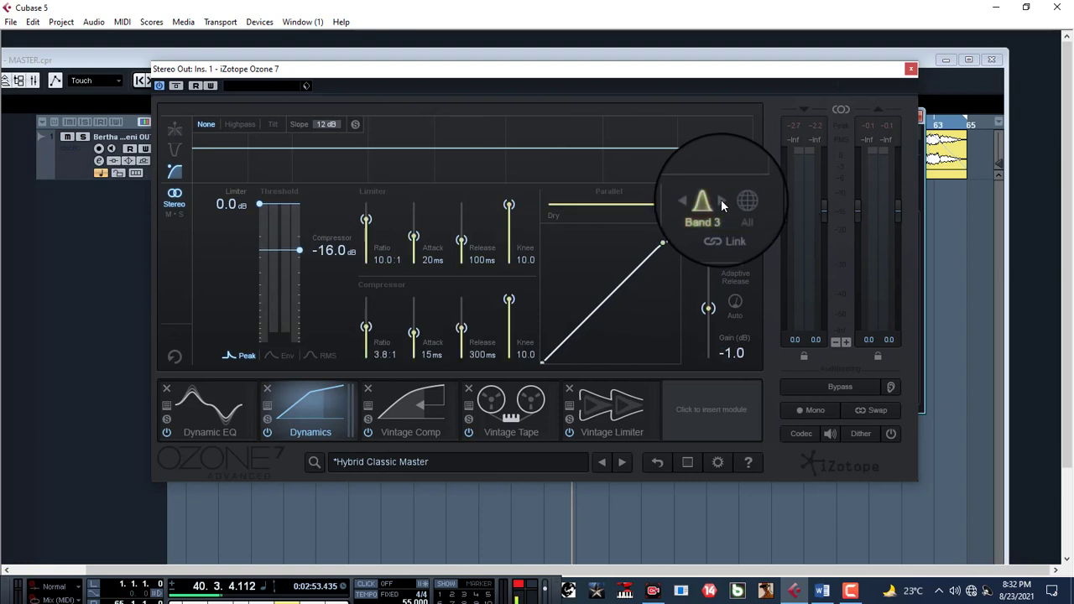
{"action": "left_click", "coordinate": [721, 199]}
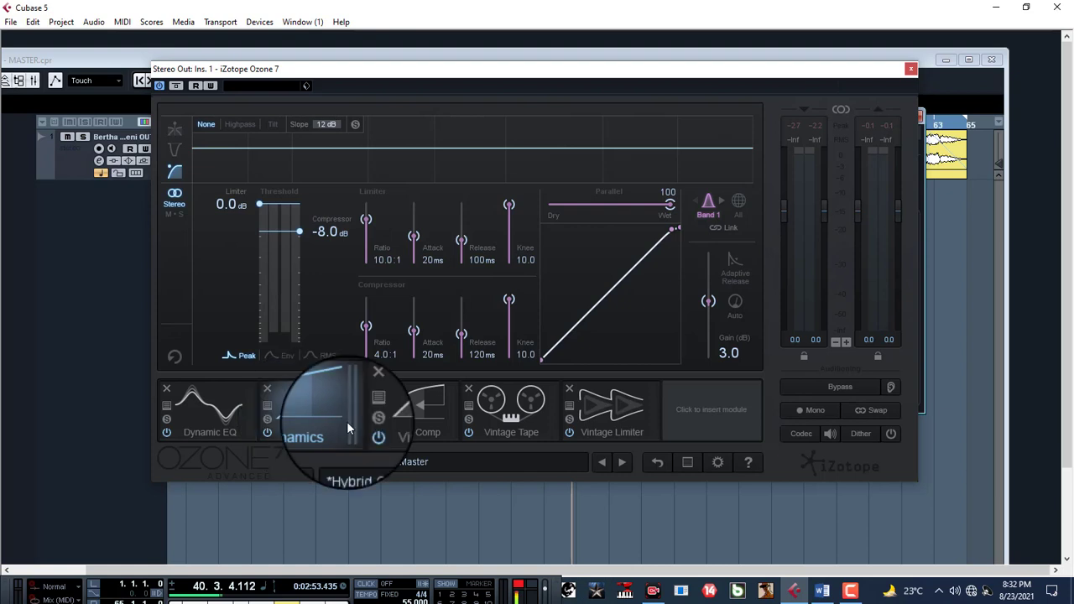
{"action": "left_click", "coordinate": [720, 199]}
{"action": "left_click", "coordinate": [720, 199]}
{"action": "left_click", "coordinate": [720, 199]}
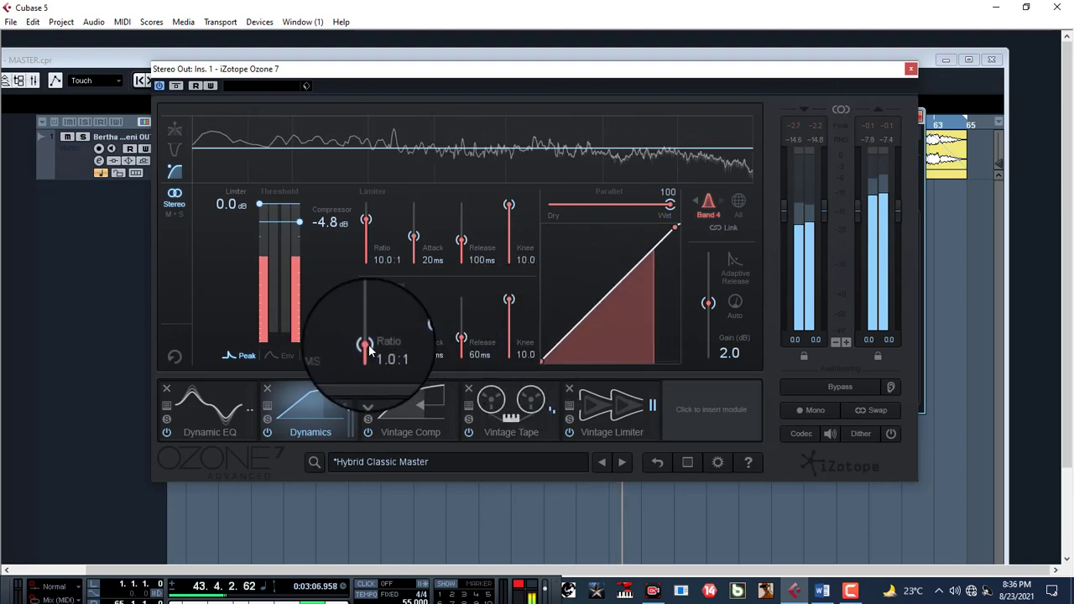
Step: Set the Band 4 compressor ratio to (1.5):1 and its Parallel blend to 100 in the Dynamics module
{"action": "mouse_move", "coordinate": [365, 335]}
{"action": "left_mouse_down"}
{"action": "mouse_move", "coordinate": [367, 328]}
{"action": "mouse_move", "coordinate": [366, 345]}
{"action": "left_mouse_up"}
{"action": "left_click_drag", "start_coordinate": [540, 321], "coordinate": [539, 299]}
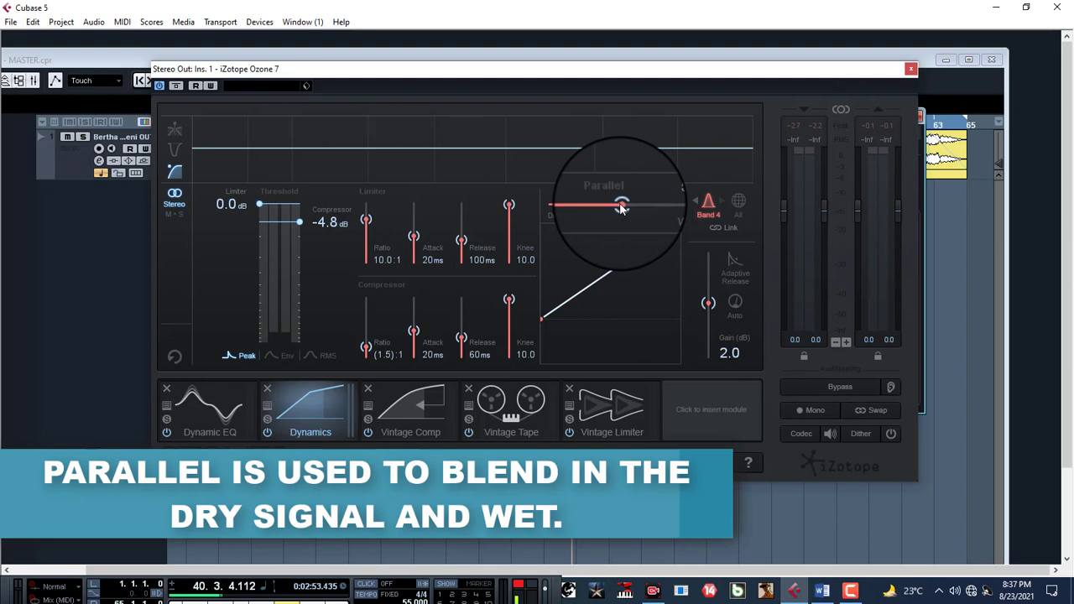
{"action": "left_click_drag", "start_coordinate": [621, 208], "coordinate": [679, 212]}
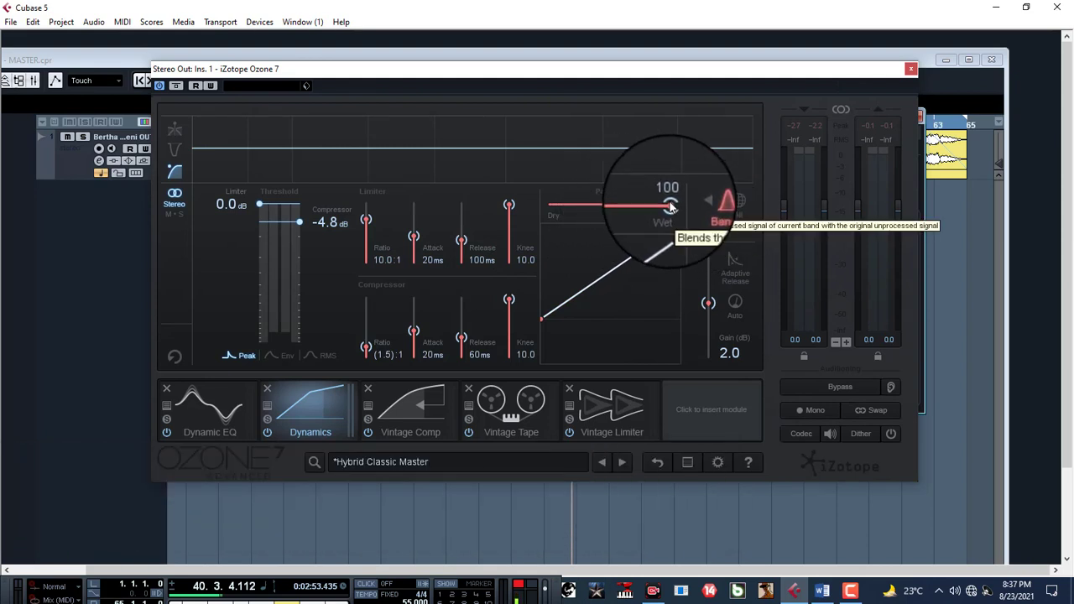
Step: Set Band 4's compressor ratio to 1.0:1 and its Parallel blend to 77 in the Dynamics module, and return to Band 1
{"action": "left_click_drag", "start_coordinate": [672, 208], "coordinate": [639, 208]}
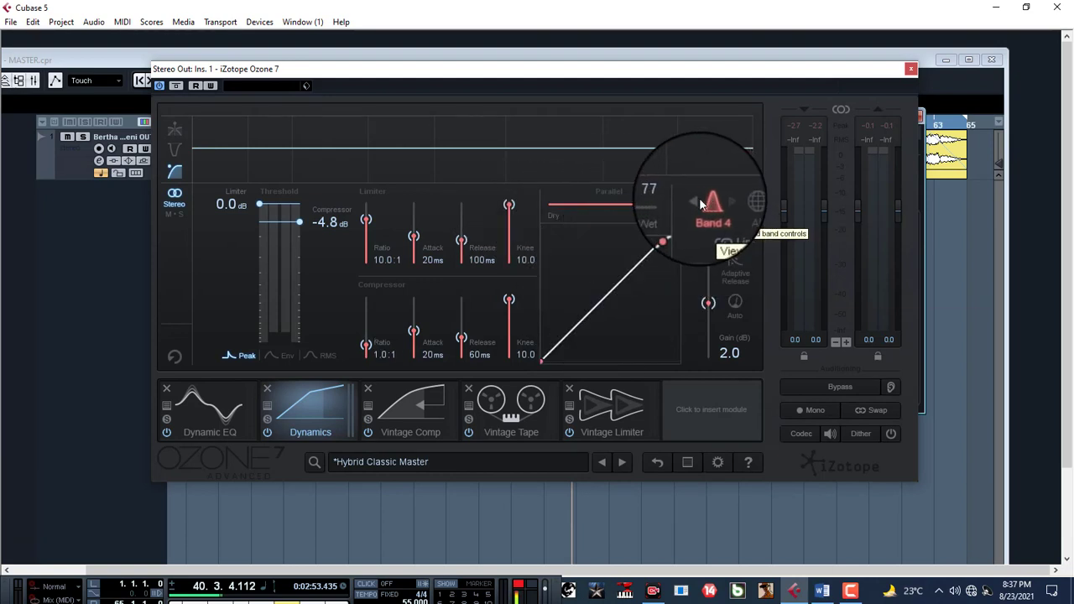
{"action": "left_click", "coordinate": [698, 204]}
{"action": "double_click", "coordinate": [698, 204]}
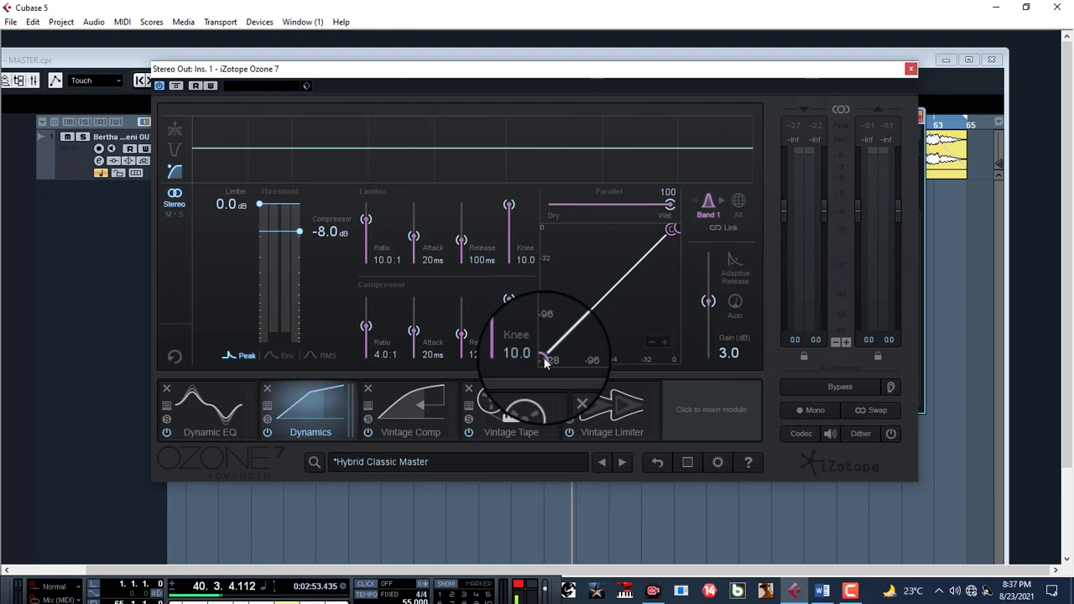
Step: Audition Band 1's compressor curve with a ratio up to (1.4):1 during playback, and settle on a ratio of 1.0:1
{"action": "left_click_drag", "start_coordinate": [545, 362], "coordinate": [527, 238]}
{"action": "key", "text": "space"}
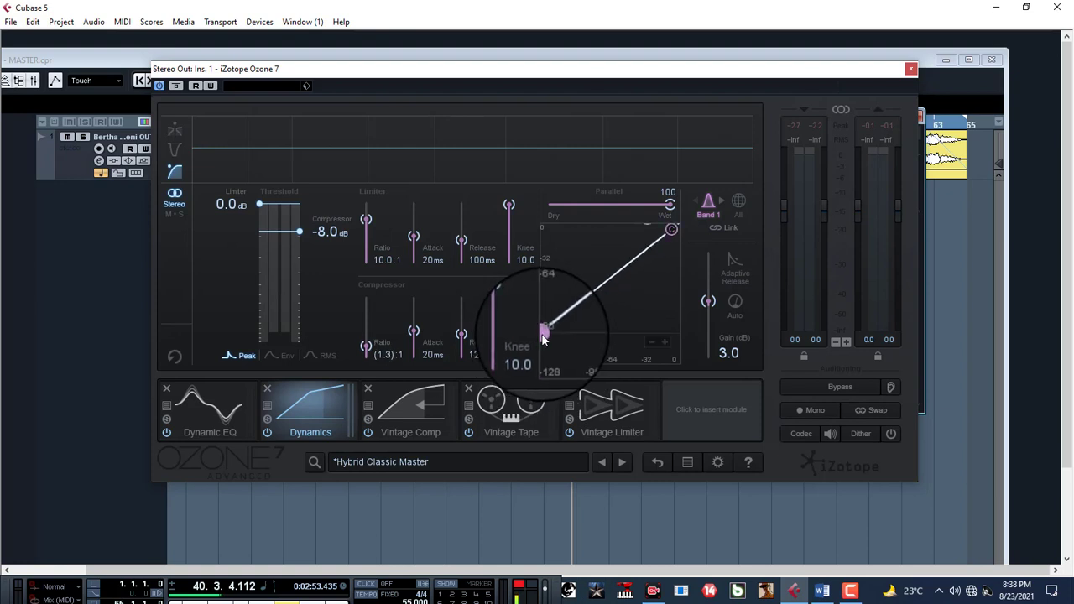
{"action": "key", "text": "space"}
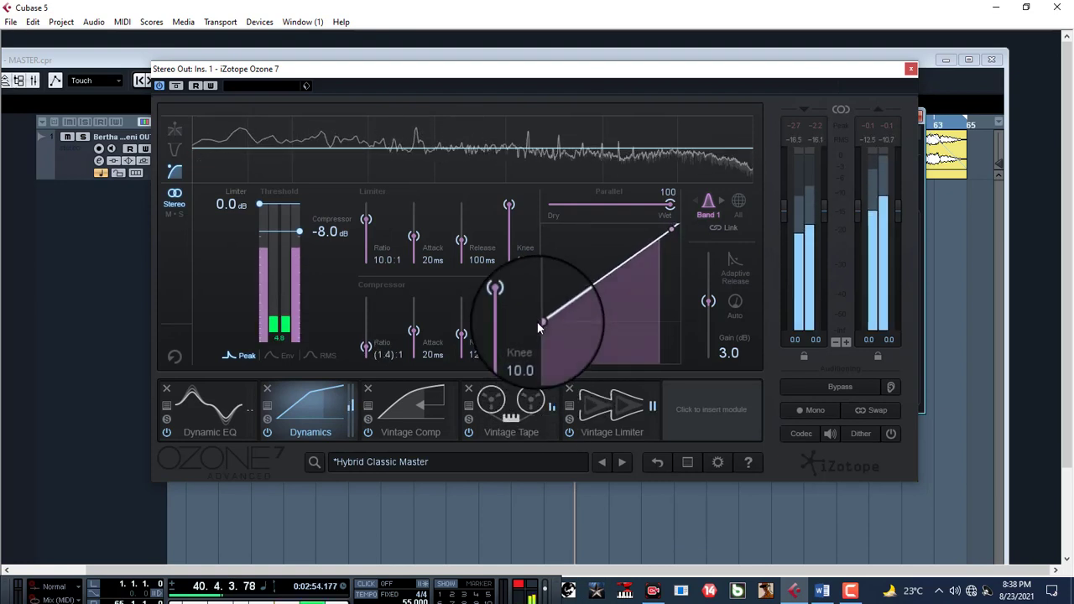
{"action": "key", "text": "space"}
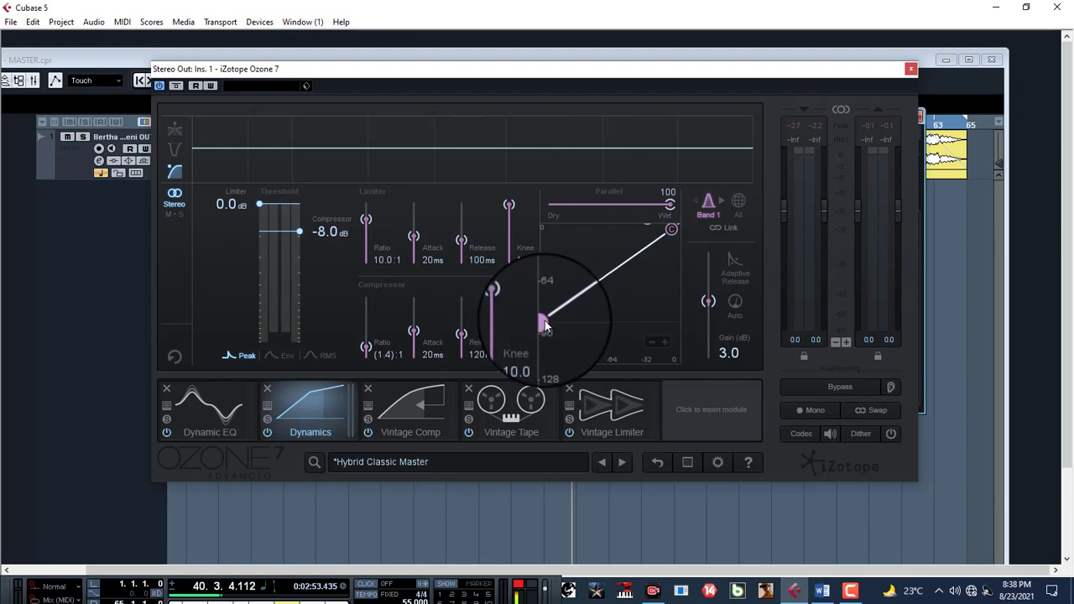
{"action": "key", "text": "space"}
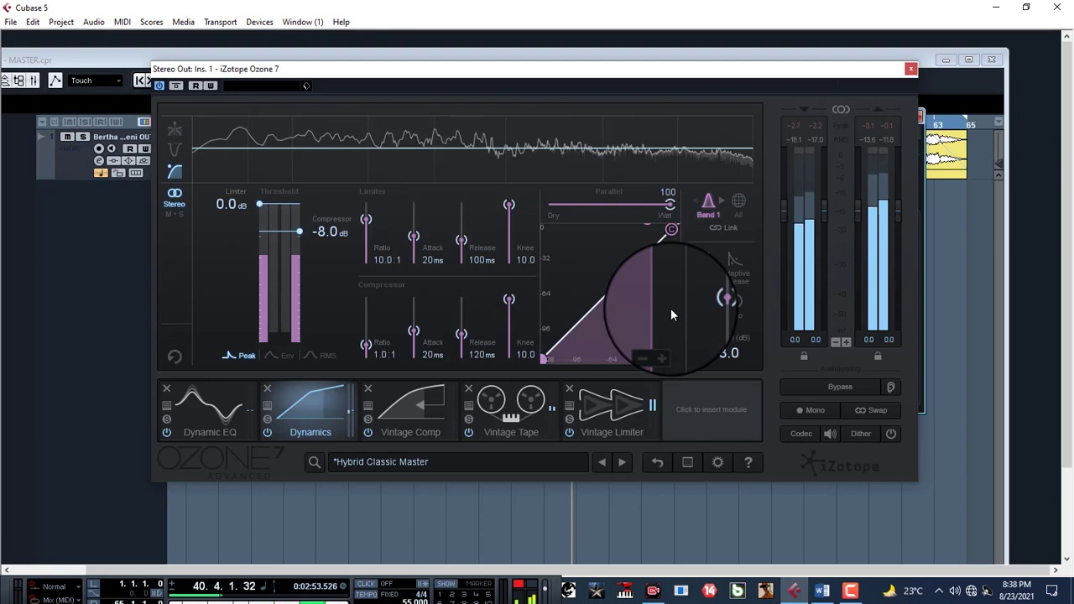
{"action": "key", "text": "space"}
Step: Look through the settings of Bands 2 and 3 in the Dynamics module and return to Band 1
{"action": "left_click", "coordinate": [719, 200]}
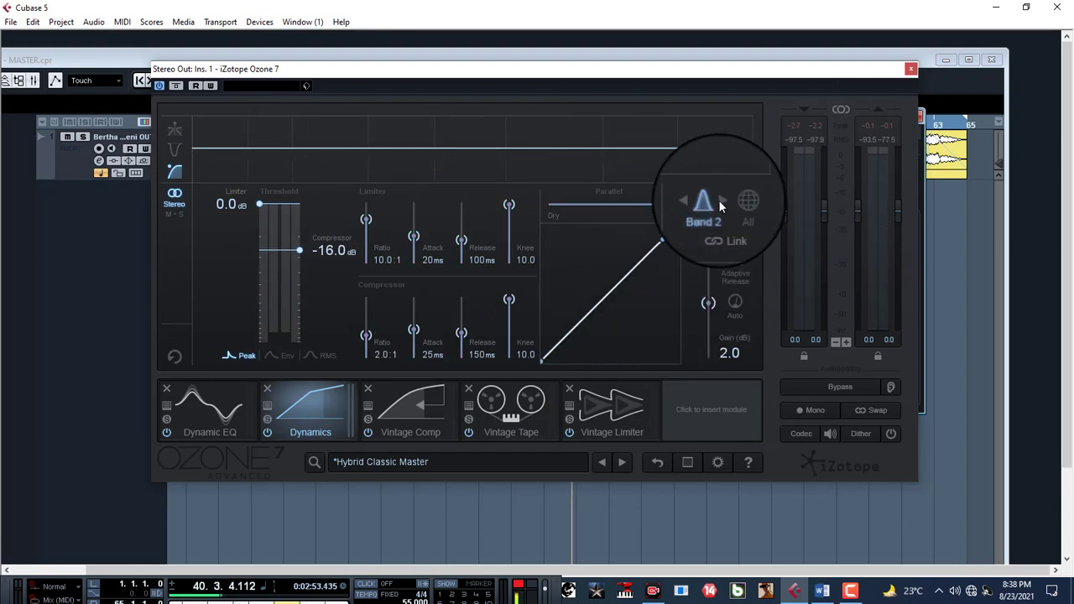
{"action": "left_click", "coordinate": [720, 202]}
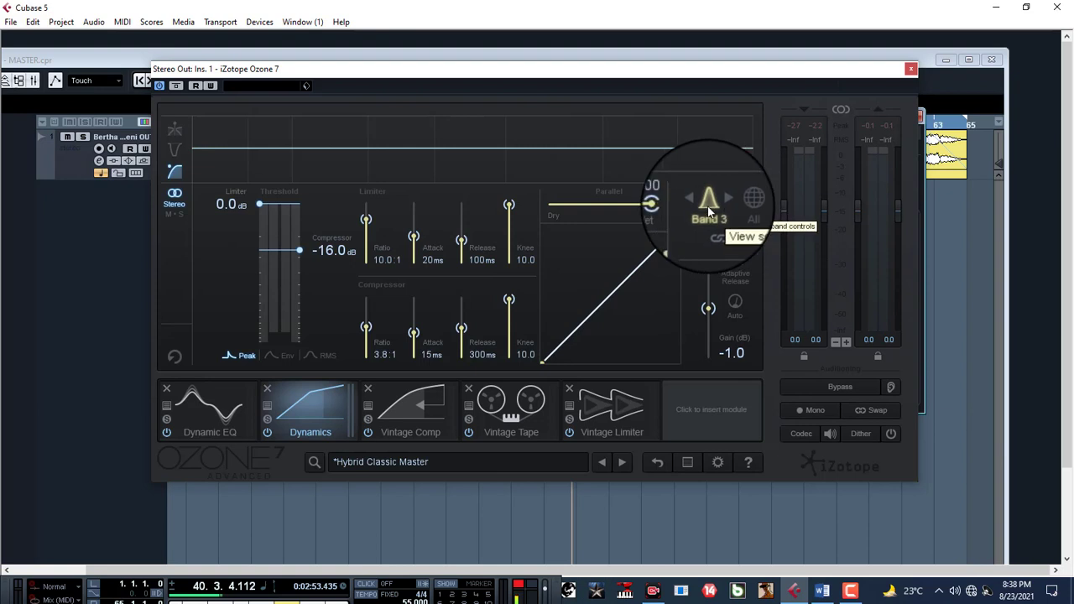
{"action": "left_click", "coordinate": [696, 202]}
{"action": "left_click", "coordinate": [697, 202]}
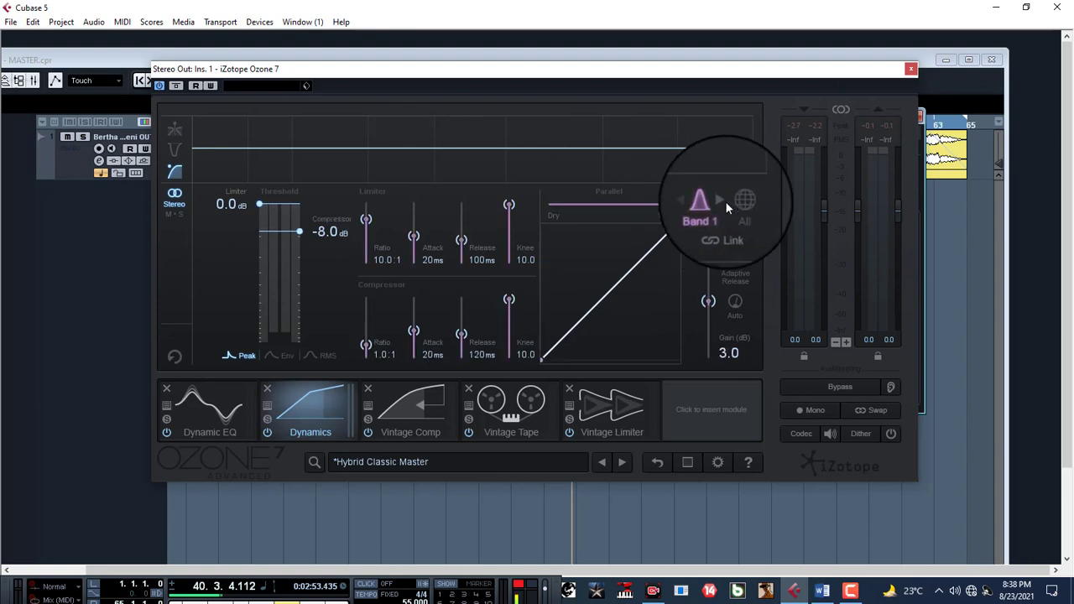
Step: Turn on the Detection Filter in the Vintage Comp module and move its low-frequency node to about 44.6 Hz
{"action": "left_click", "coordinate": [403, 409]}
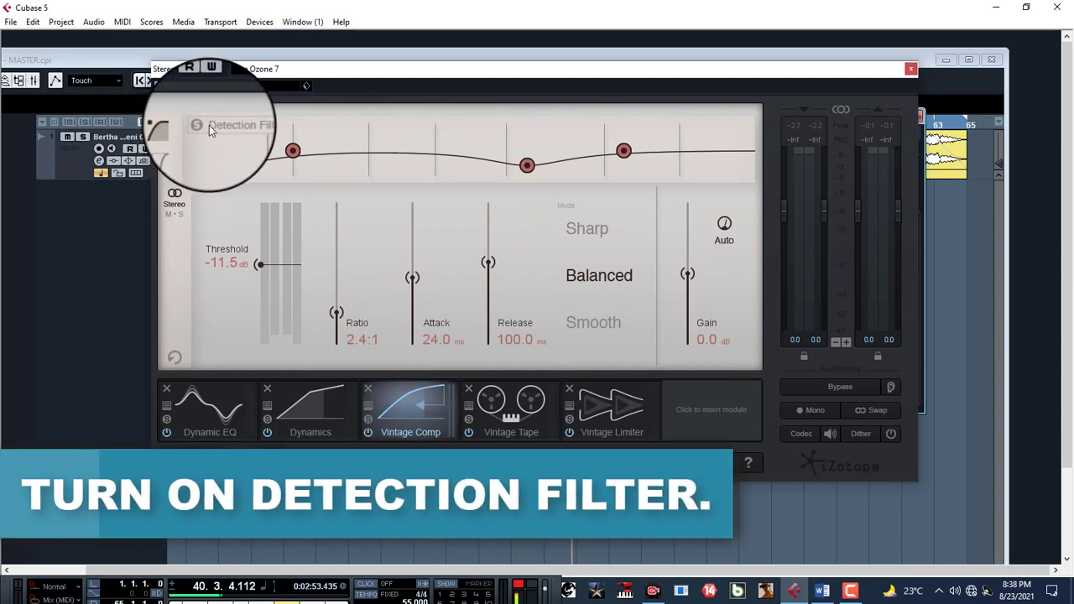
{"action": "left_click", "coordinate": [209, 125]}
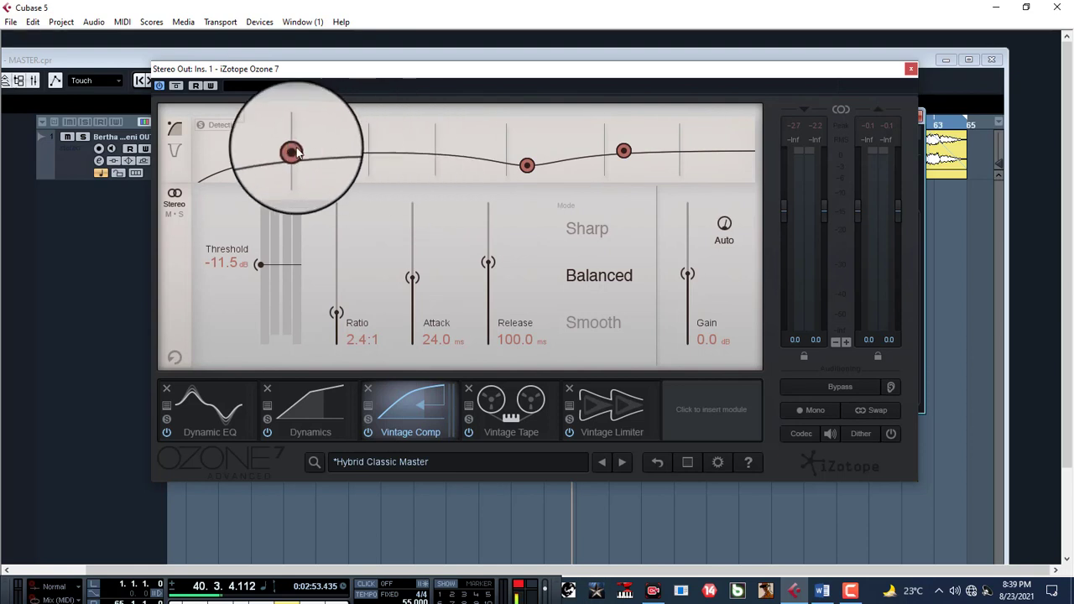
{"action": "key", "text": "space"}
{"action": "left_click_drag", "start_coordinate": [293, 152], "coordinate": [210, 150]}
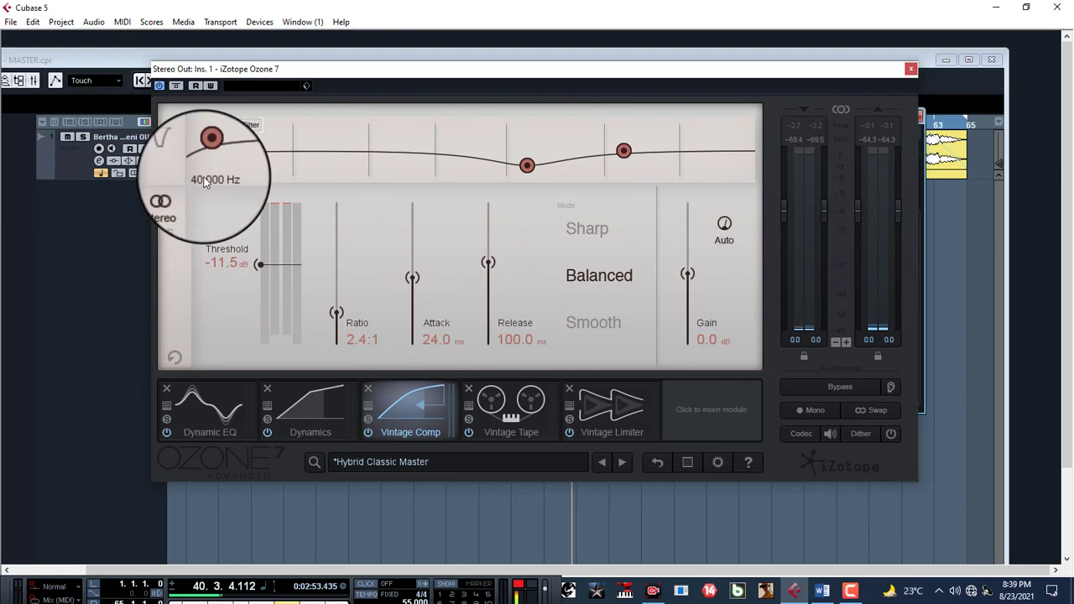
{"action": "left_click_drag", "start_coordinate": [211, 138], "coordinate": [215, 158]}
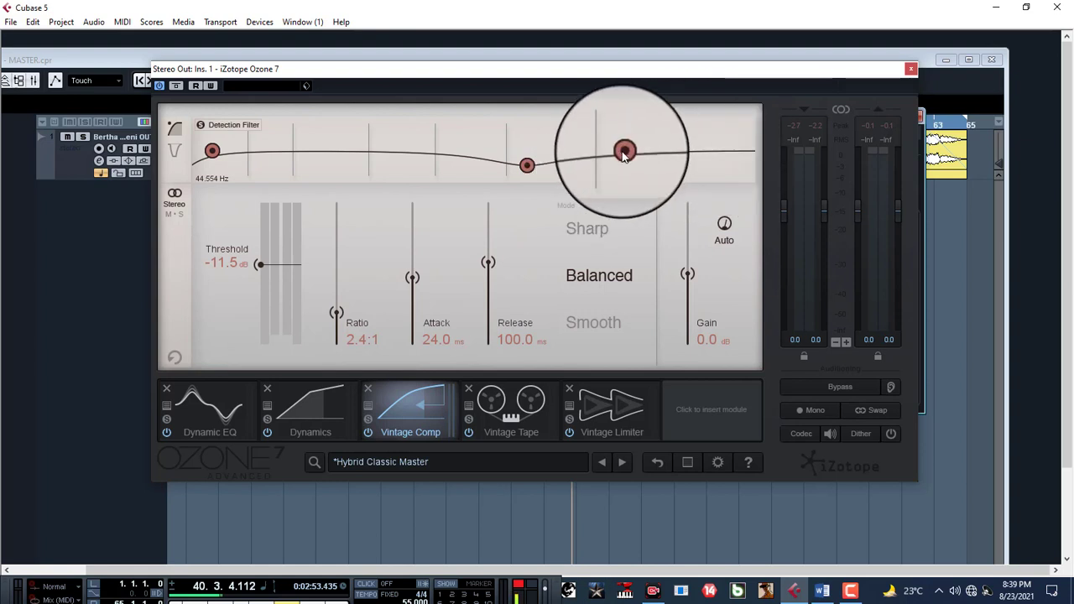
Step: Set the Vintage Comp threshold to -18.6 dB and the detection filter's high-frequency node to 10077 Hz at 3.5 dB while auditioning
{"action": "key", "text": "space"}
{"action": "left_click_drag", "start_coordinate": [622, 151], "coordinate": [673, 141]}
{"action": "key", "text": "space"}
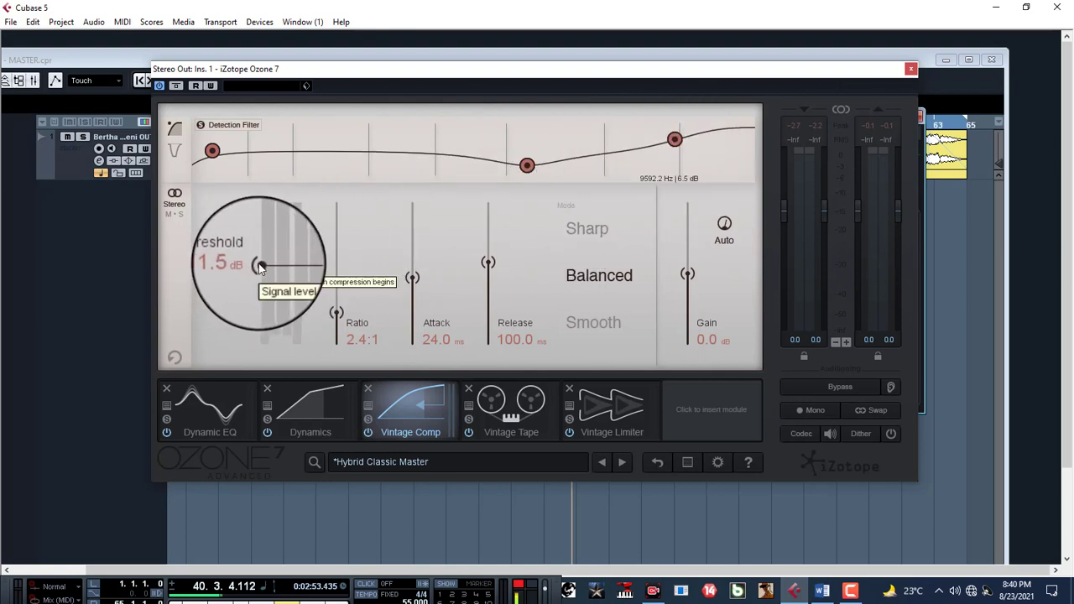
{"action": "mouse_move", "coordinate": [260, 267]}
{"action": "left_mouse_down"}
{"action": "mouse_move", "coordinate": [262, 256]}
{"action": "mouse_move", "coordinate": [260, 281]}
{"action": "left_mouse_up"}
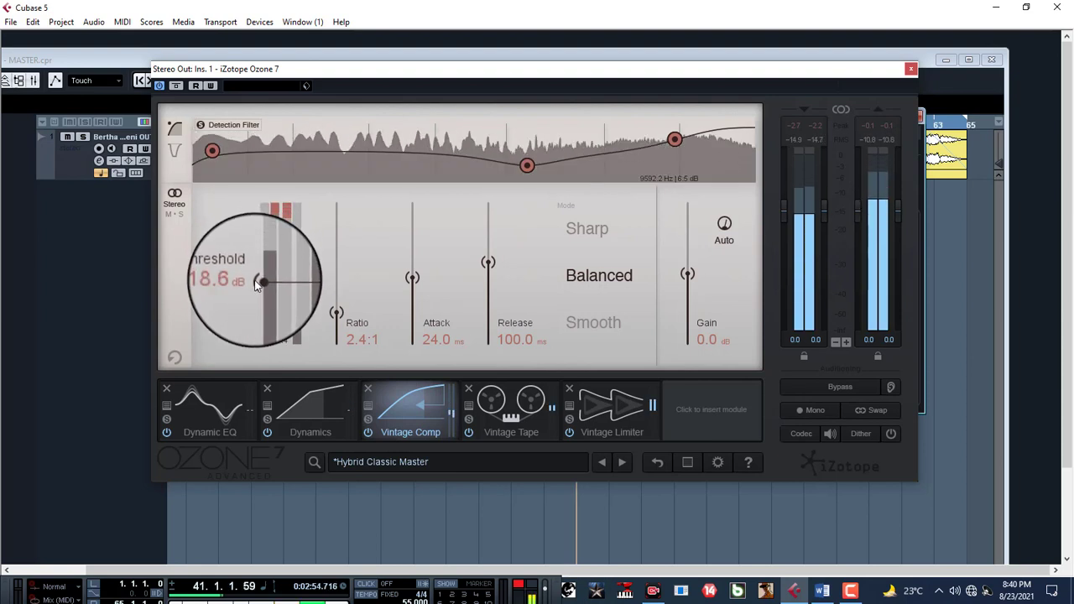
{"action": "left_click_drag", "start_coordinate": [677, 144], "coordinate": [679, 143]}
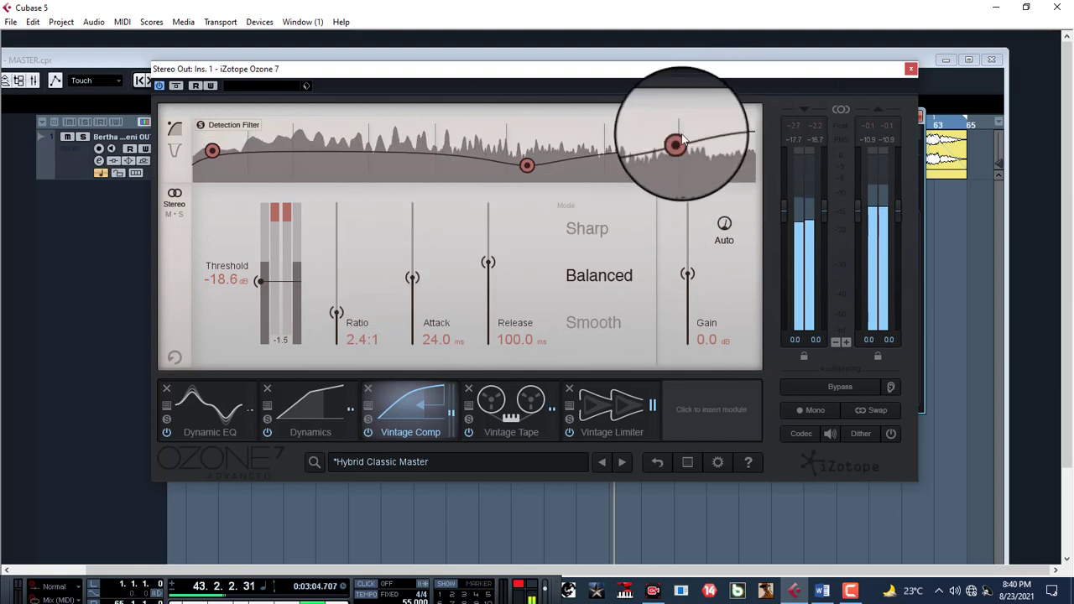
{"action": "left_click_drag", "start_coordinate": [676, 143], "coordinate": [680, 144]}
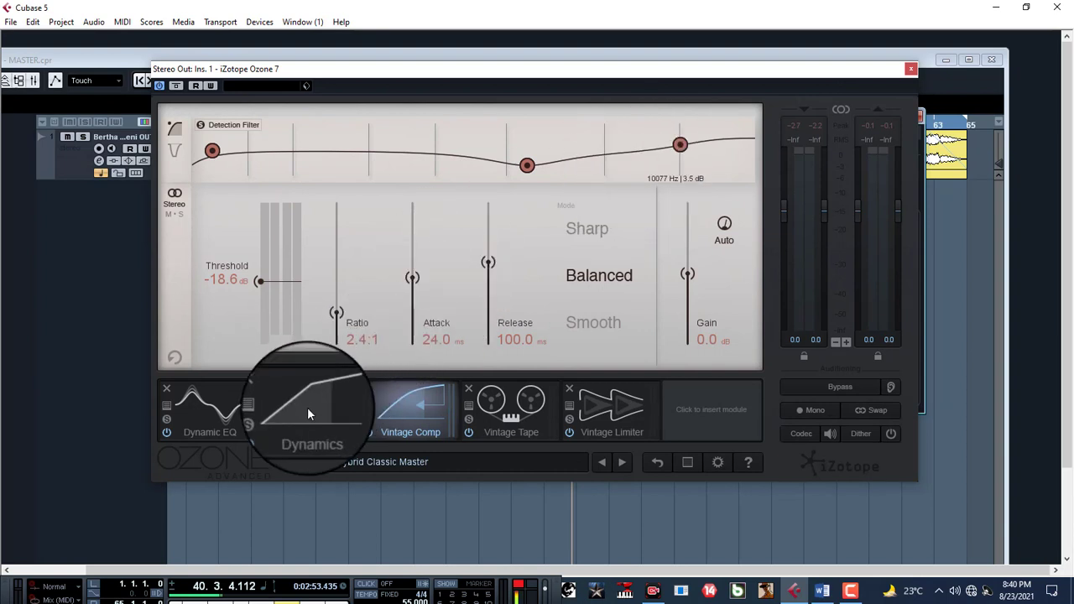
Step: Compare the track's sound with the Vintage Comp module bypassed and active by playing the same passage both ways
{"action": "key", "text": "space"}
{"action": "left_click", "coordinate": [368, 433]}
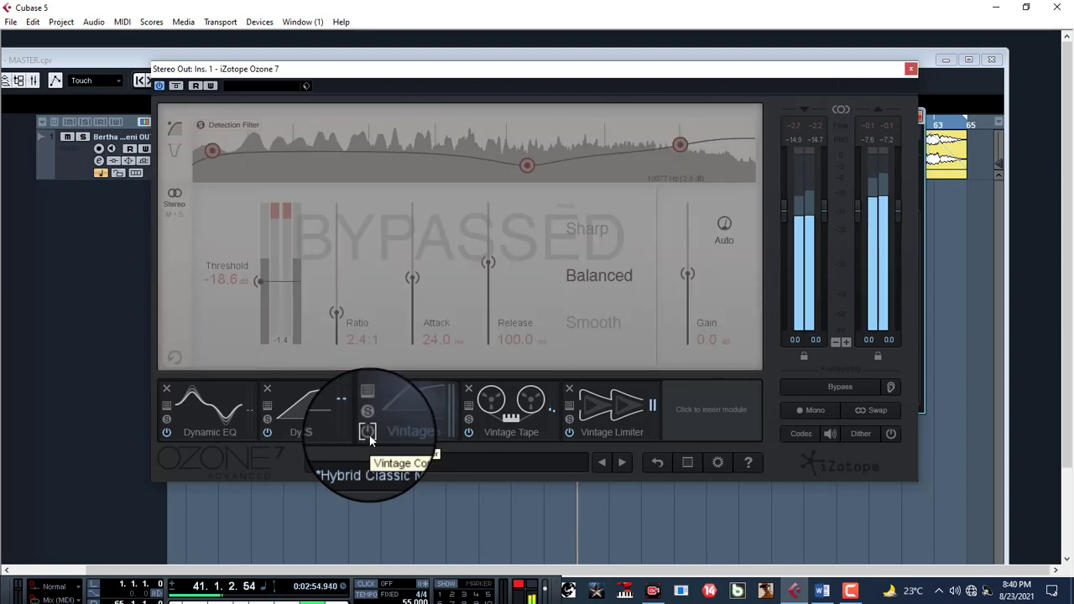
{"action": "key", "text": "space"}
{"action": "left_click", "coordinate": [367, 432]}
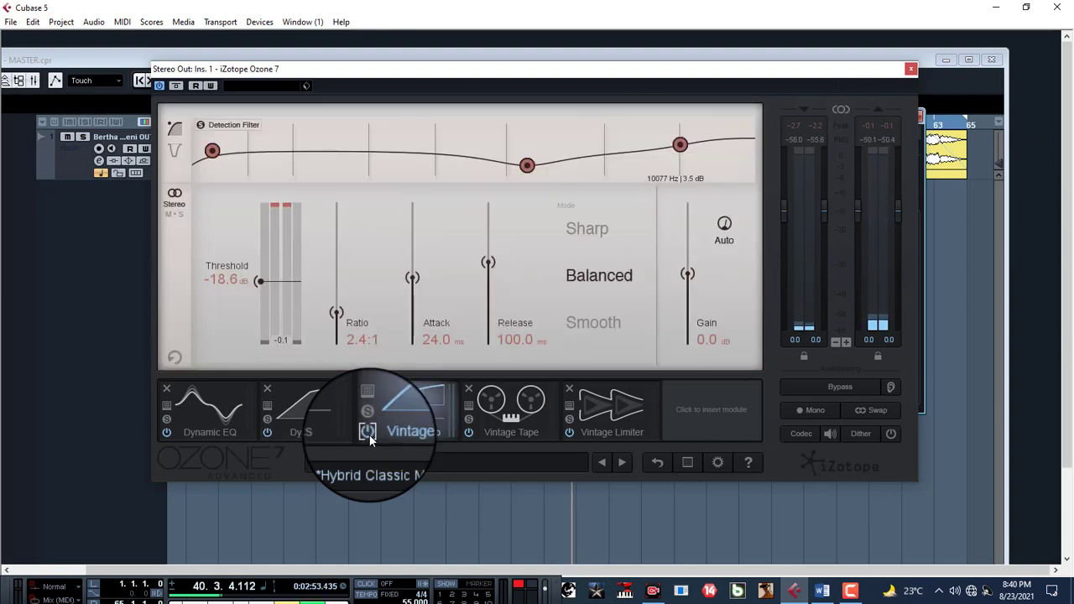
{"action": "key", "text": "space"}
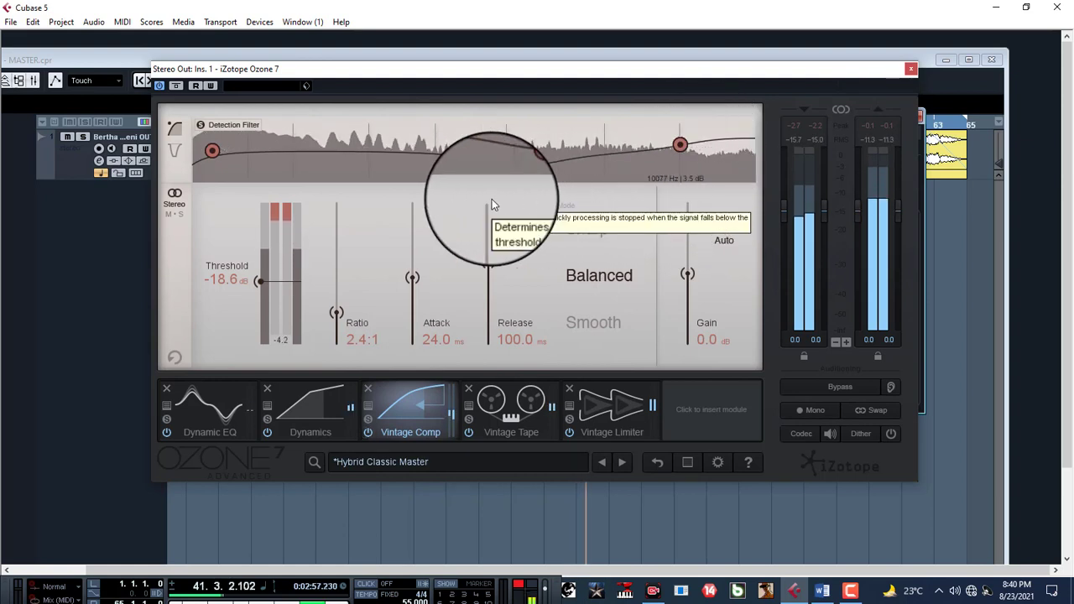
Step: Set the detection filter's high-frequency node to 2.4 dB, keeping it at 10077 Hz
{"action": "key", "text": "space"}
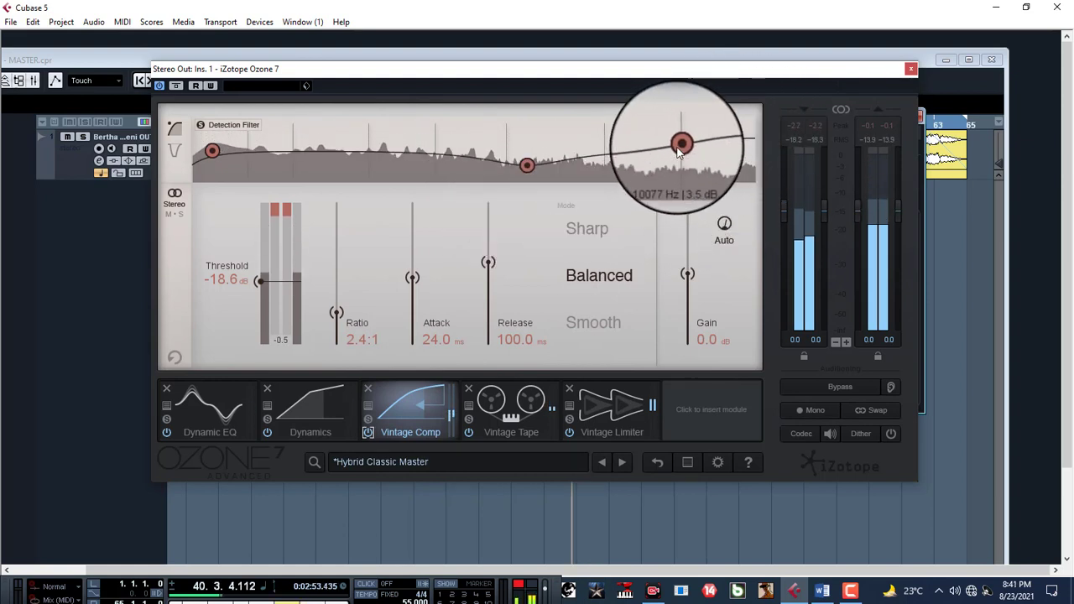
{"action": "left_click_drag", "start_coordinate": [676, 147], "coordinate": [683, 149]}
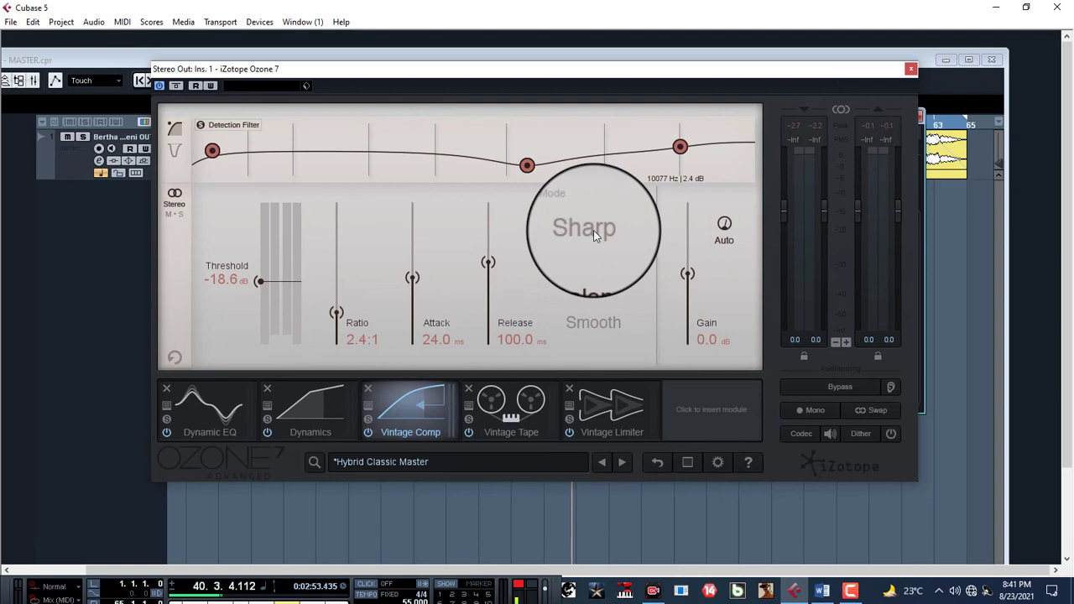
Step: Audition the Vintage Comp's Sharp and Smooth modes during playback and return the mode to Balanced
{"action": "key", "text": "space"}
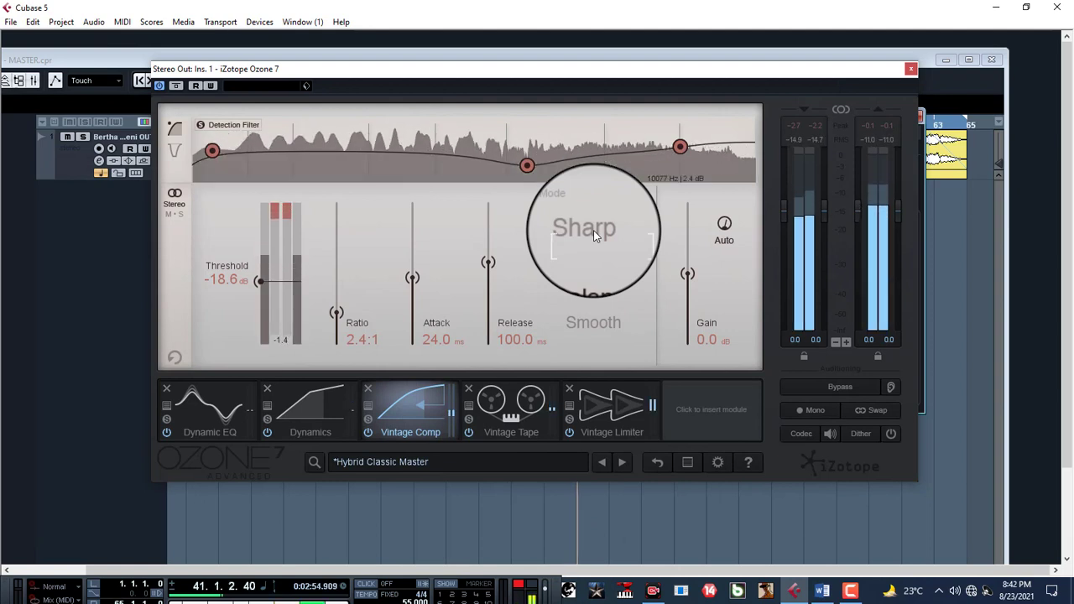
{"action": "left_click", "coordinate": [593, 230]}
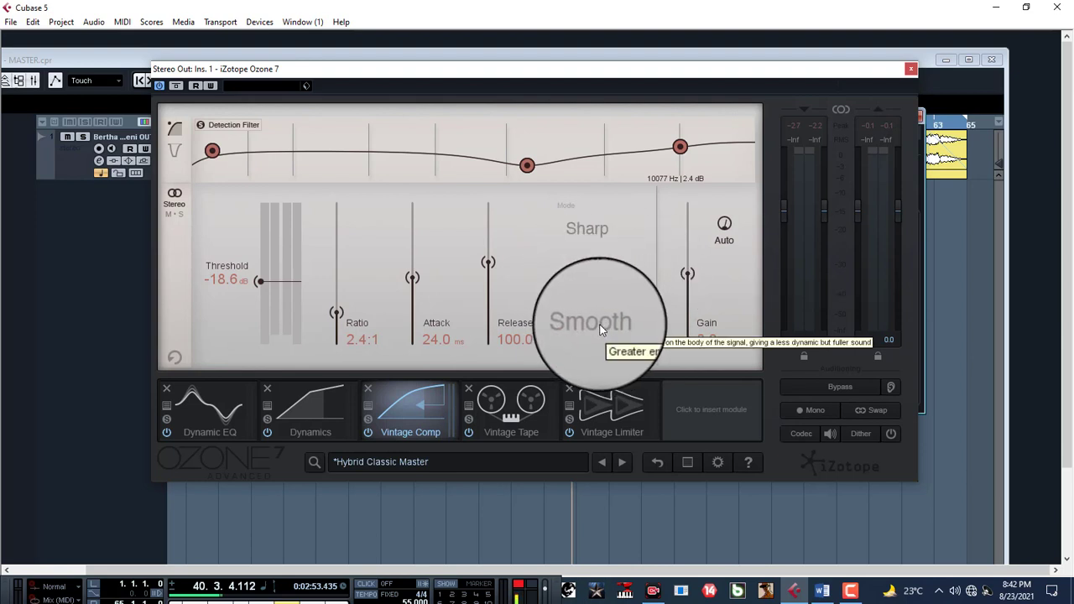
{"action": "key", "text": "space"}
{"action": "left_click", "coordinate": [600, 329]}
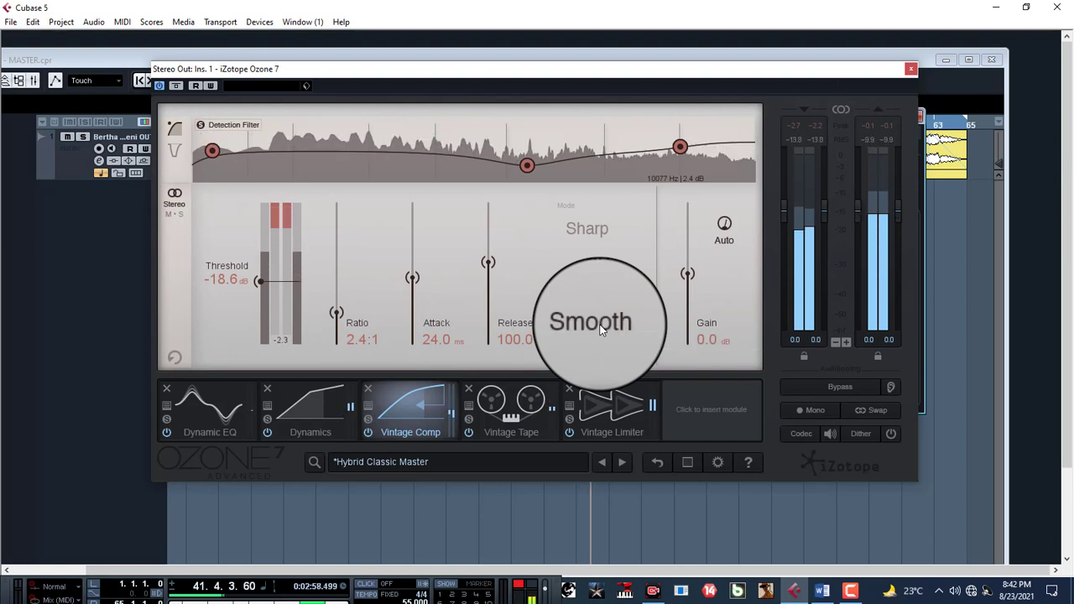
{"action": "key", "text": "space"}
{"action": "left_click", "coordinate": [598, 275]}
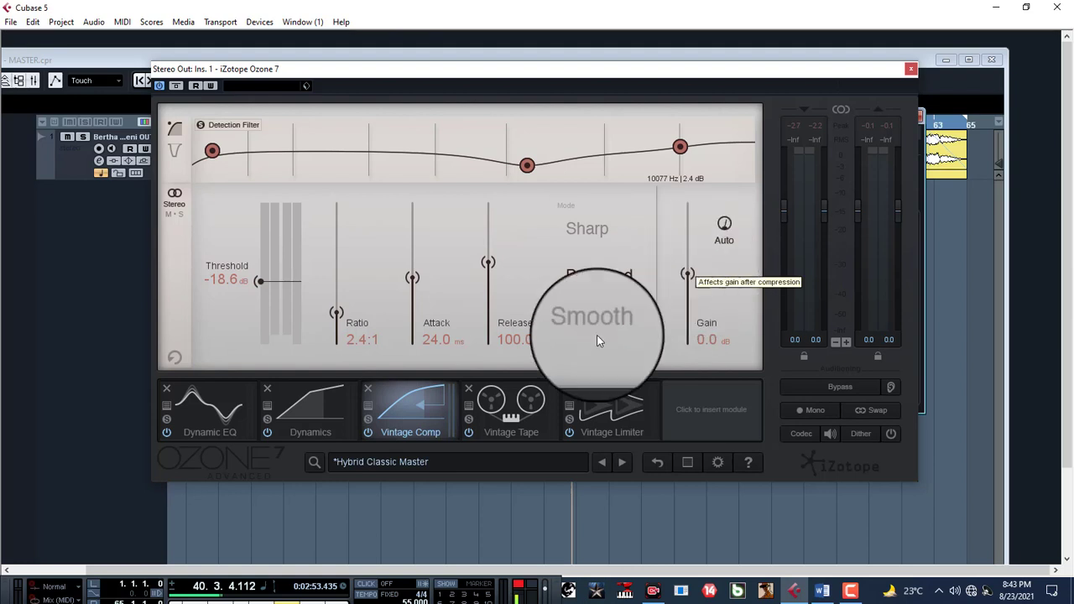
Step: Set Harmonics to 7.8 in the Vintage Tape module and play the passage to audition the change
{"action": "mouse_move", "coordinate": [516, 418]}
{"action": "left_mouse_down"}
{"action": "mouse_move", "coordinate": [575, 439]}
{"action": "mouse_move", "coordinate": [519, 410]}
{"action": "left_mouse_up"}
{"action": "left_click", "coordinate": [520, 409]}
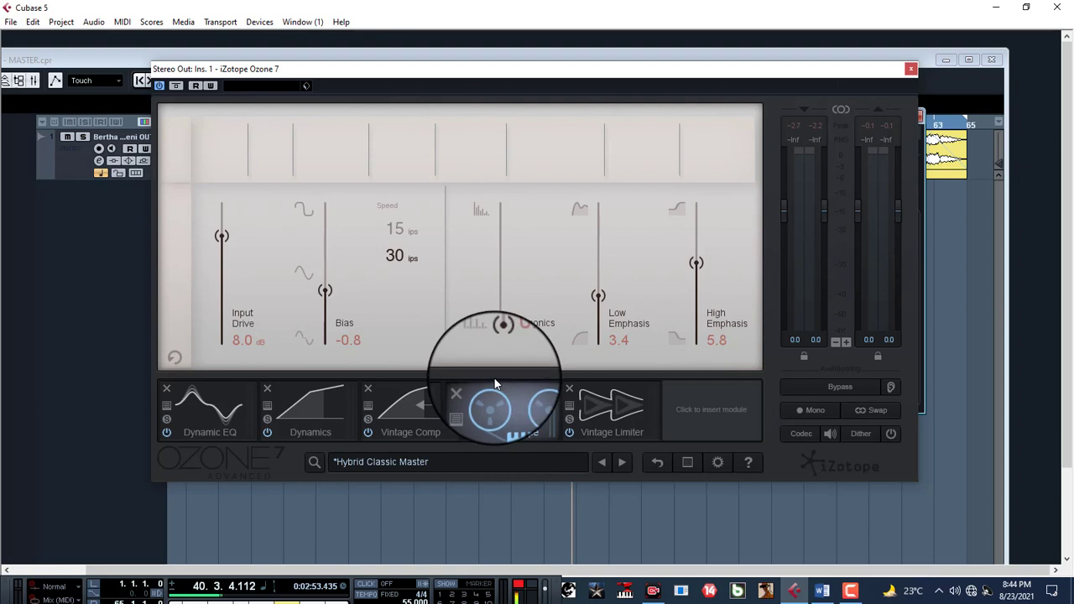
{"action": "key", "text": "space"}
{"action": "left_click_drag", "start_coordinate": [500, 340], "coordinate": [496, 242]}
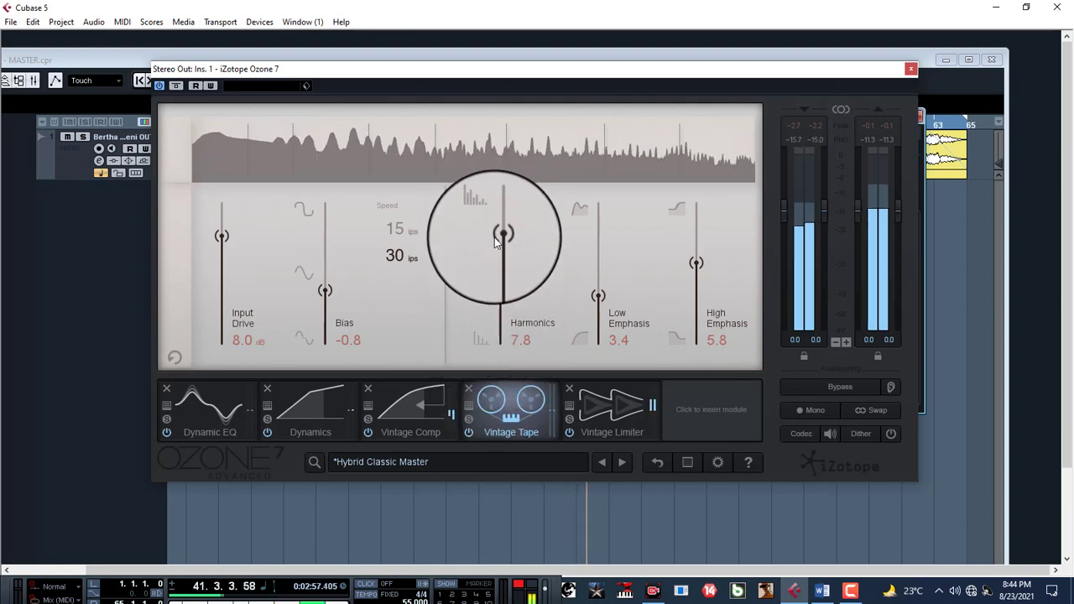
{"action": "key", "text": "space"}
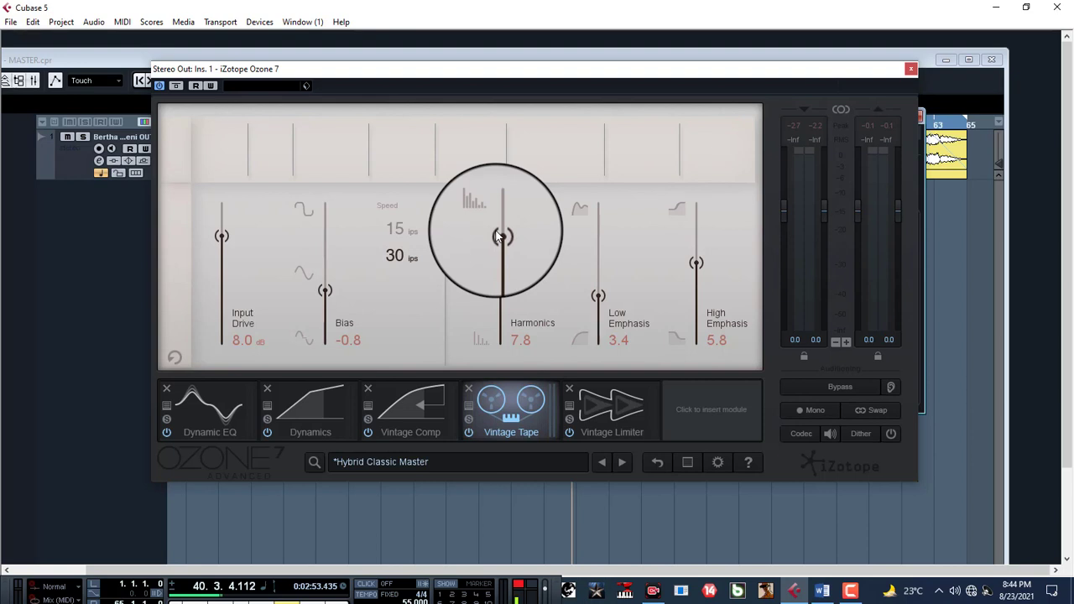
{"action": "key", "text": "space"}
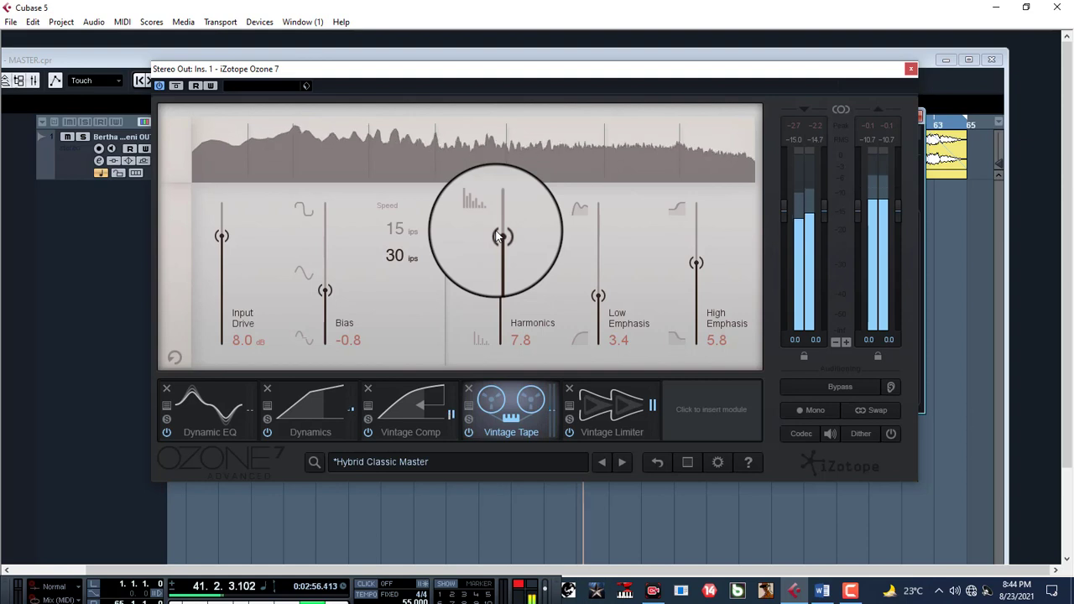
{"action": "key", "text": "space"}
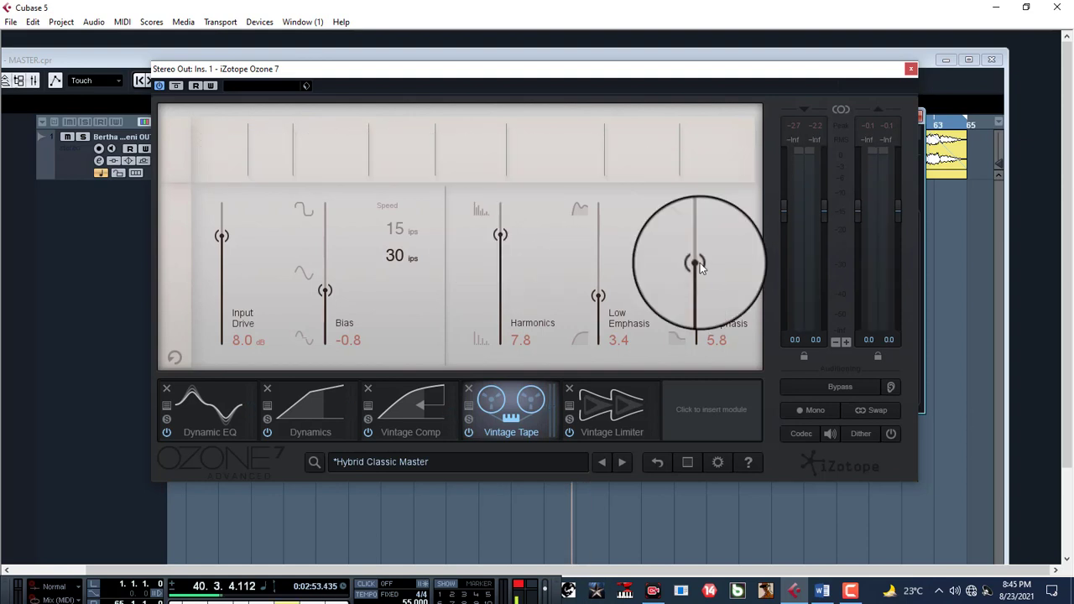
Step: Move the plug-in window clear of the Stereo Out fader and set the Vintage Limiter's Ceiling to -8.0 dB
{"action": "left_click", "coordinate": [617, 417]}
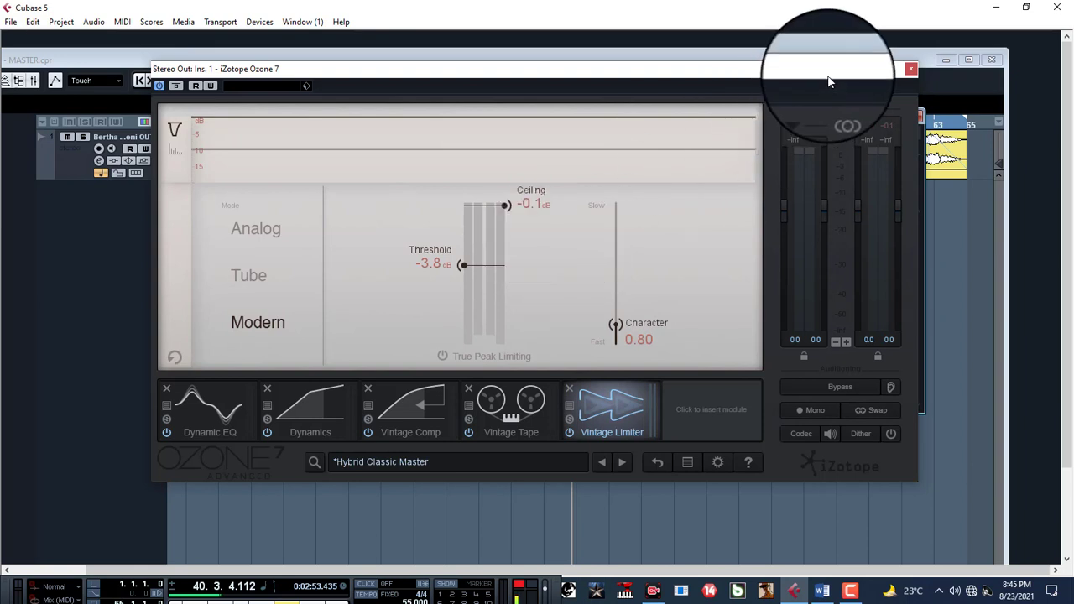
{"action": "left_click_drag", "start_coordinate": [817, 82], "coordinate": [731, 84]}
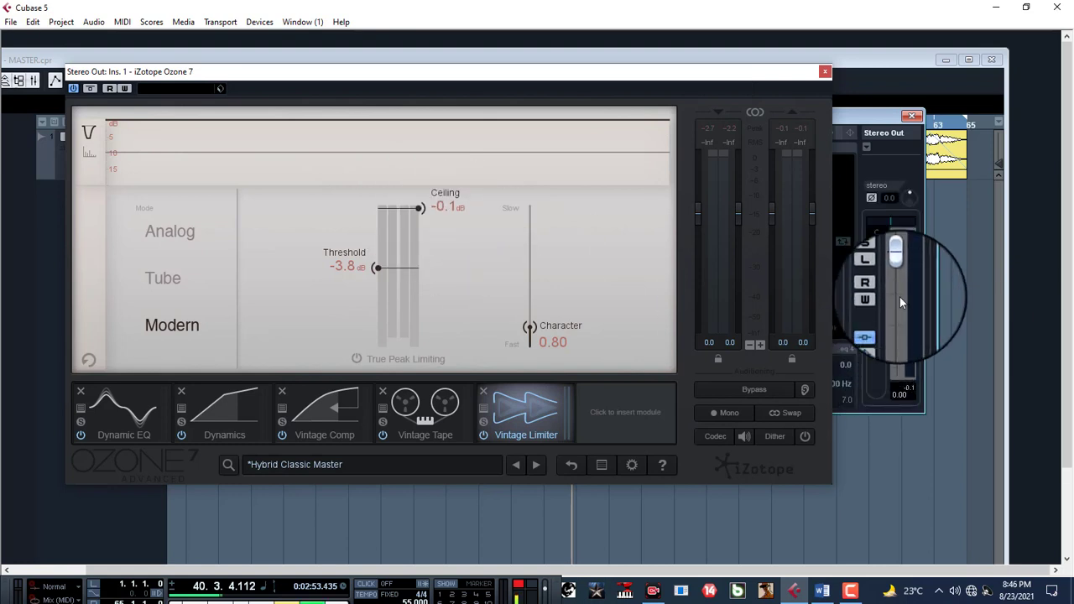
{"action": "key", "text": "space"}
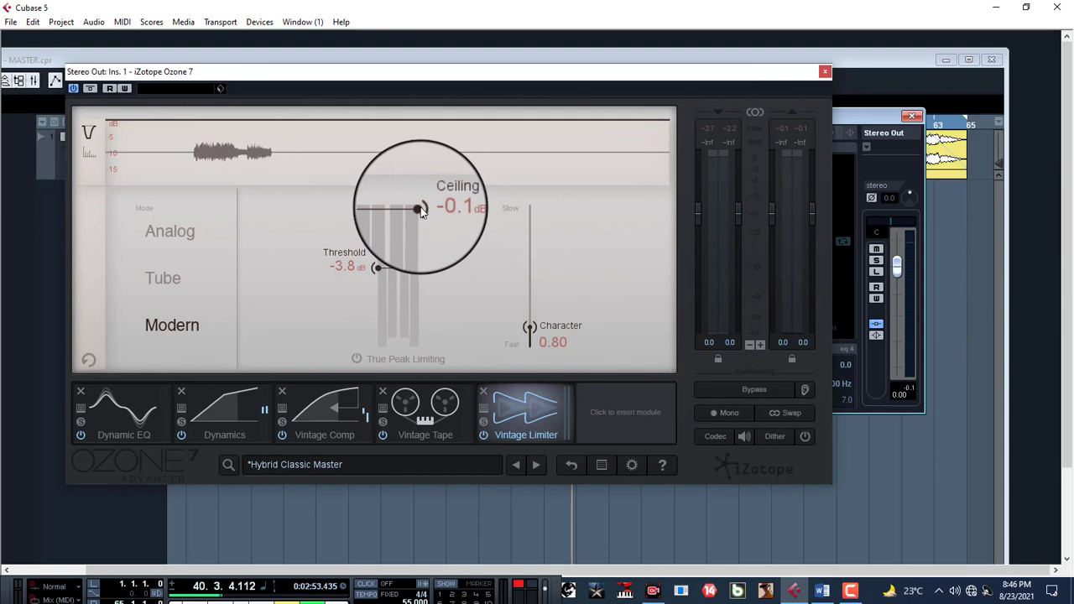
{"action": "left_click_drag", "start_coordinate": [423, 210], "coordinate": [418, 302]}
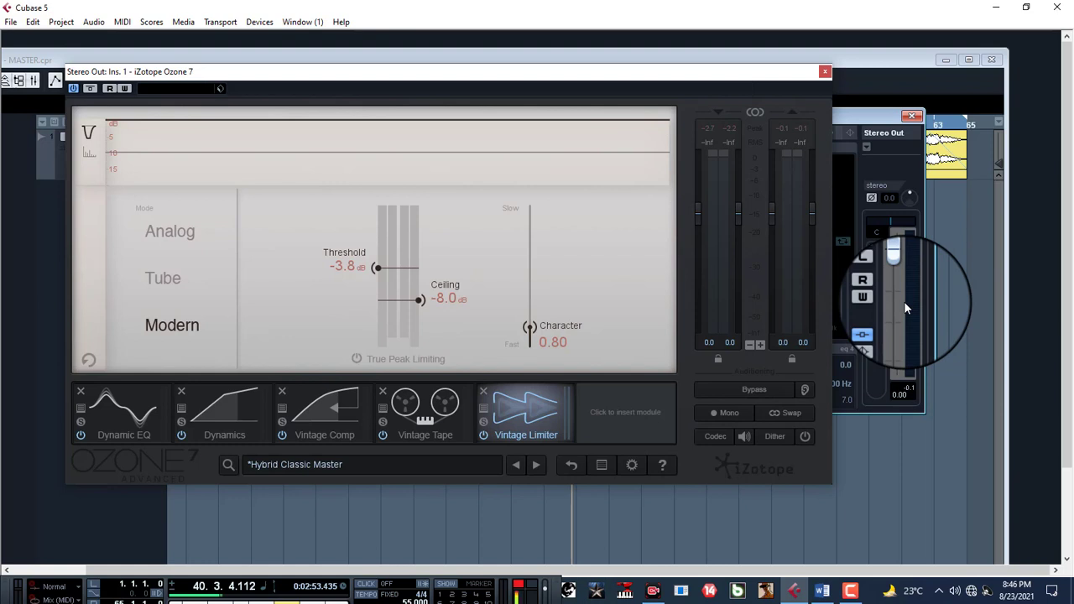
Step: Try the Vintage Limiter's Ceiling at -6.7 and -9.5 dB, raise it to -0.2 dB and play the passage to audition it
{"action": "mouse_move", "coordinate": [413, 302]}
{"action": "left_mouse_down"}
{"action": "mouse_move", "coordinate": [419, 198]}
{"action": "mouse_move", "coordinate": [419, 299]}
{"action": "left_mouse_up"}
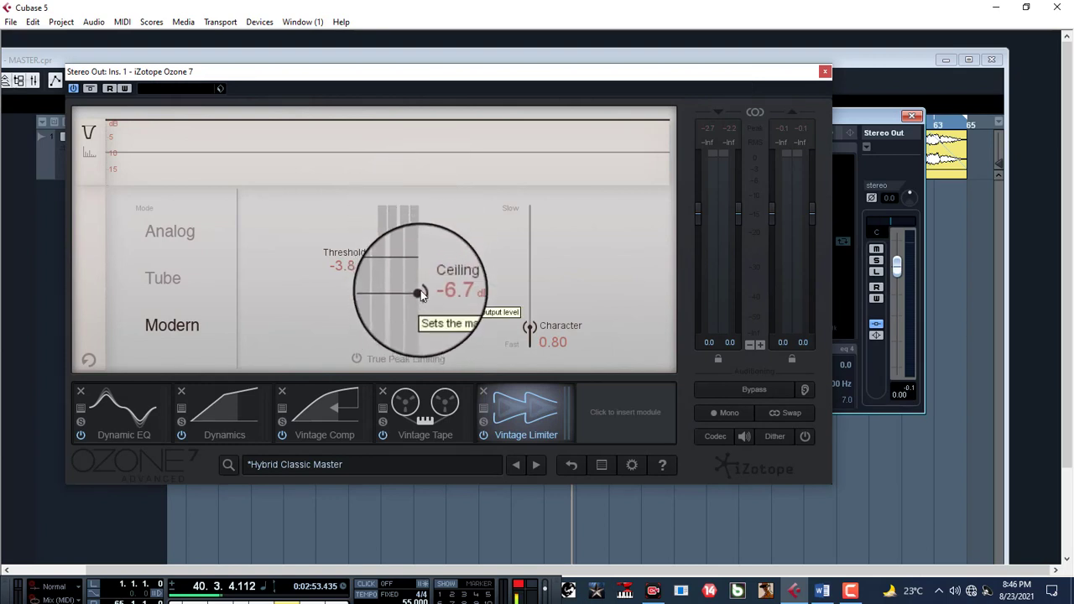
{"action": "key", "text": "space"}
{"action": "left_click_drag", "start_coordinate": [420, 292], "coordinate": [420, 309]}
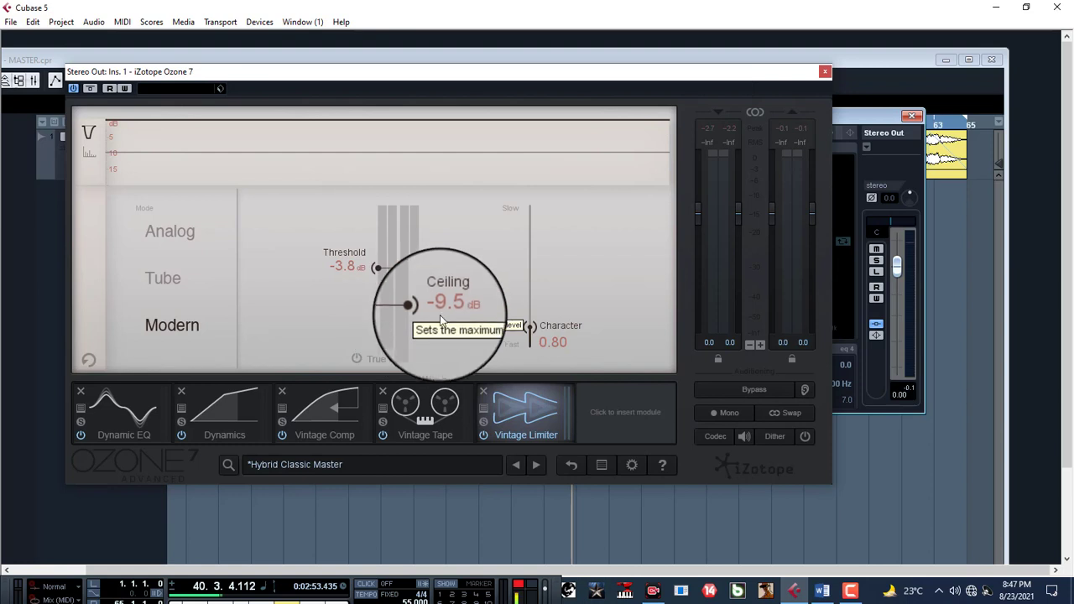
{"action": "left_click_drag", "start_coordinate": [419, 310], "coordinate": [422, 213]}
{"action": "key", "text": "space"}
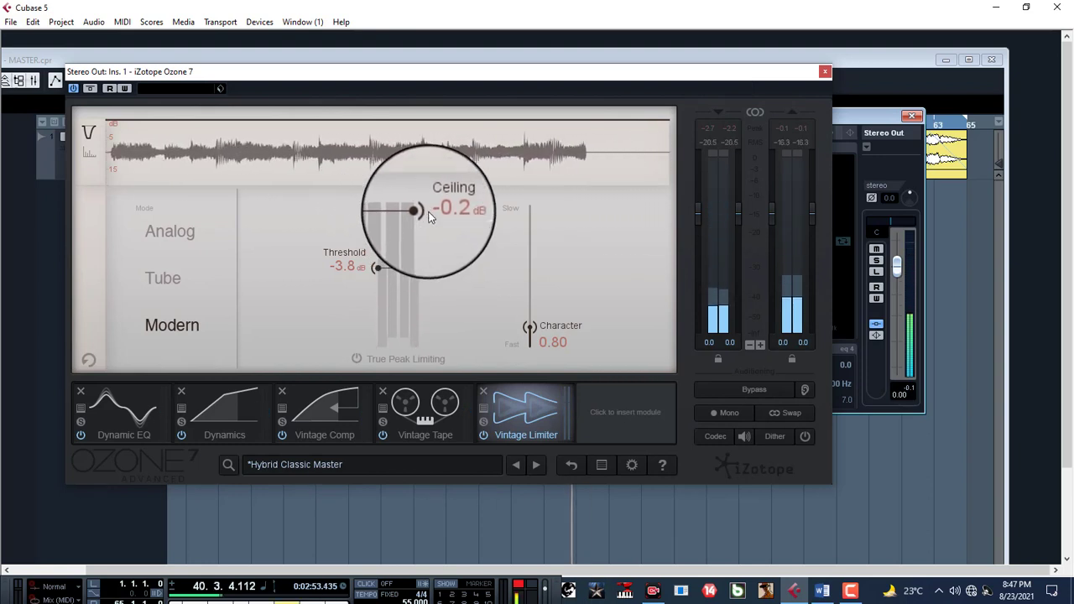
{"action": "key", "text": "space"}
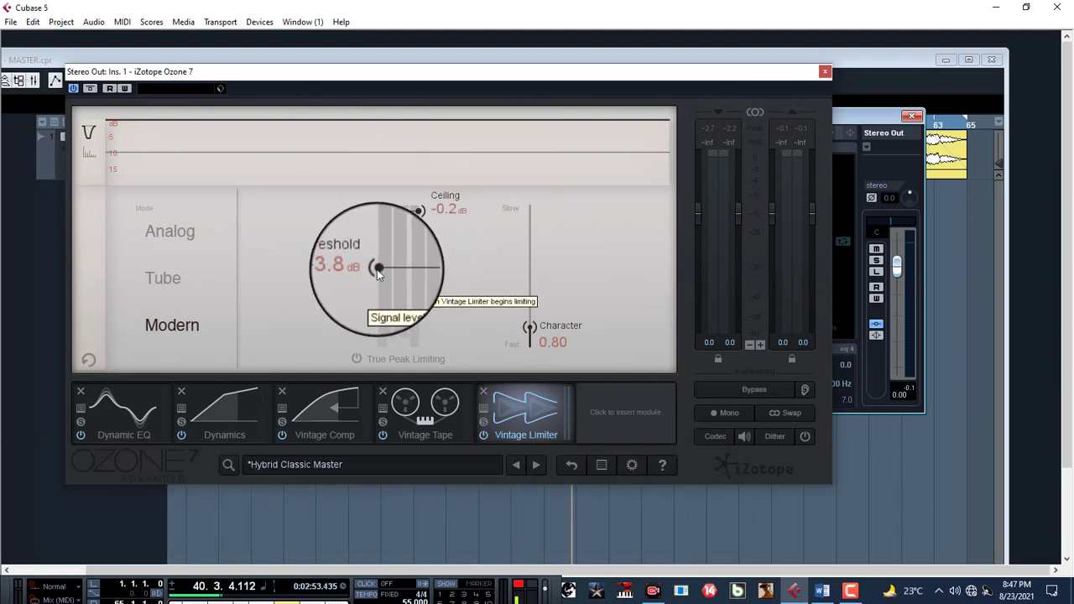
Step: Audition different Threshold levels in the Vintage Limiter and settle the Threshold at -4.8 dB
{"action": "left_click_drag", "start_coordinate": [378, 269], "coordinate": [371, 311]}
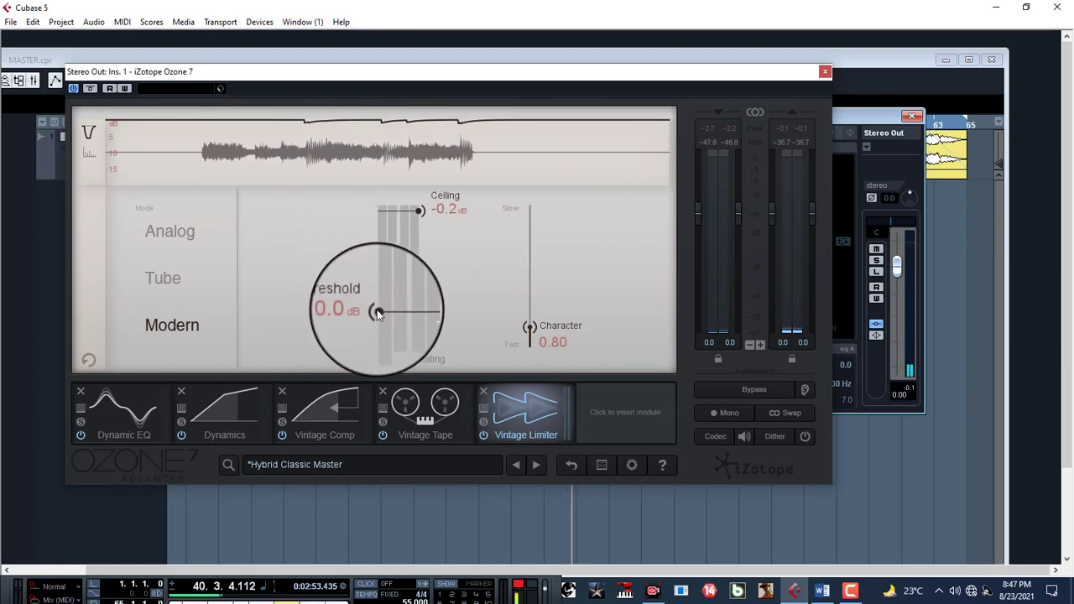
{"action": "left_click_drag", "start_coordinate": [377, 309], "coordinate": [379, 273]}
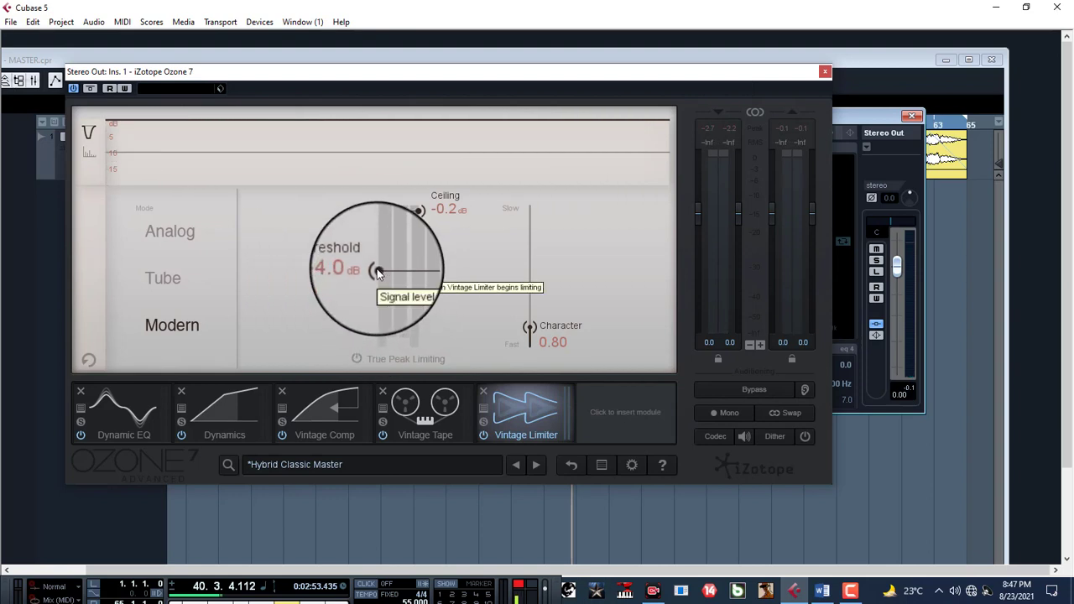
{"action": "left_click_drag", "start_coordinate": [379, 272], "coordinate": [378, 280]}
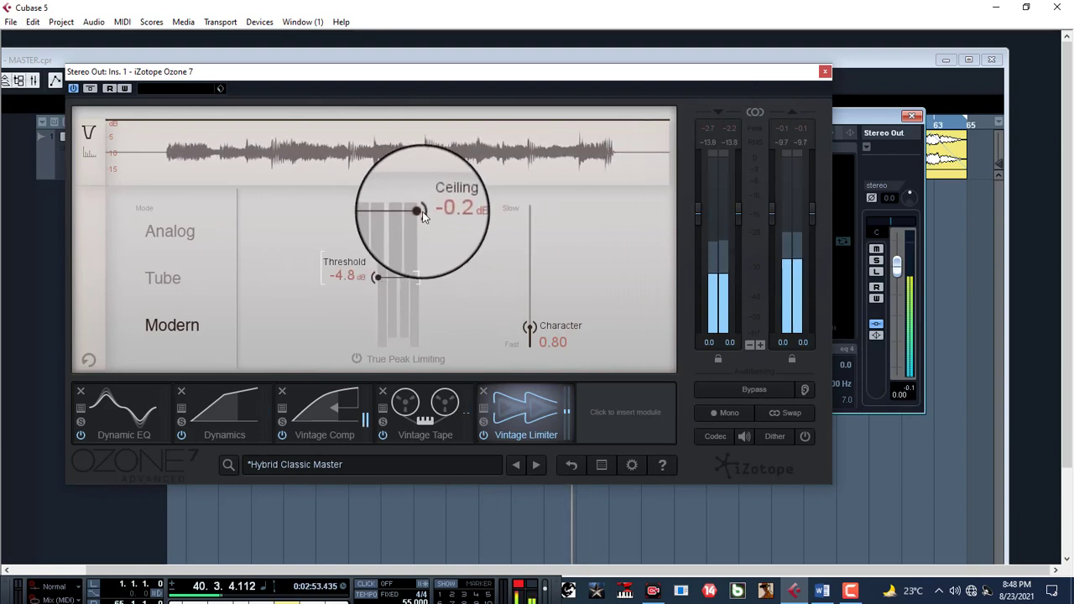
Step: Try the Vintage Limiter's Ceiling at -0.8 dB, play the passage and set the Ceiling to -0.4 dB
{"action": "left_click_drag", "start_coordinate": [418, 212], "coordinate": [423, 225]}
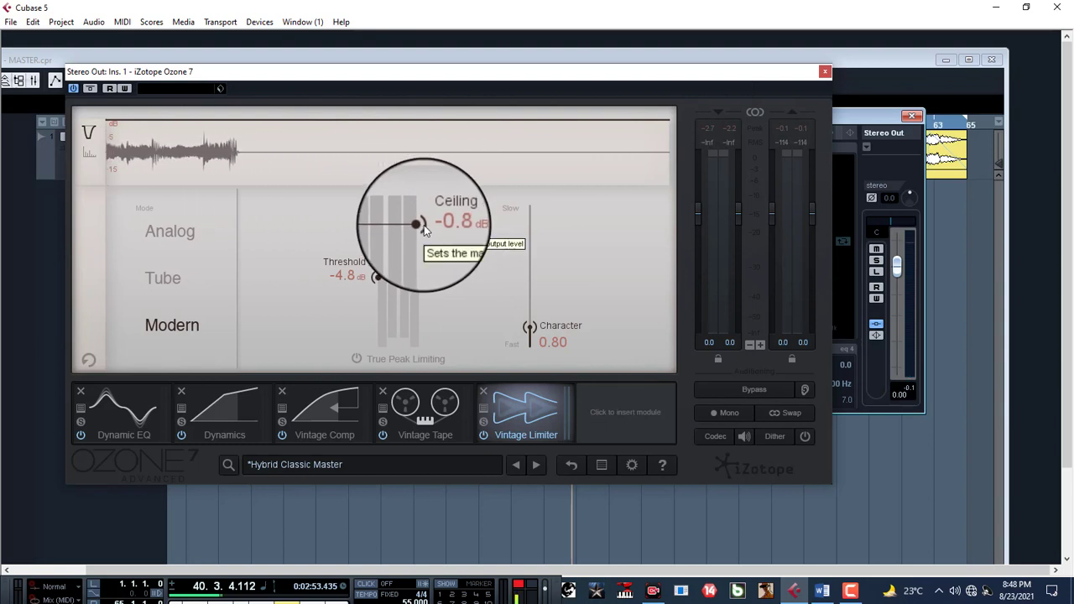
{"action": "key", "text": "space"}
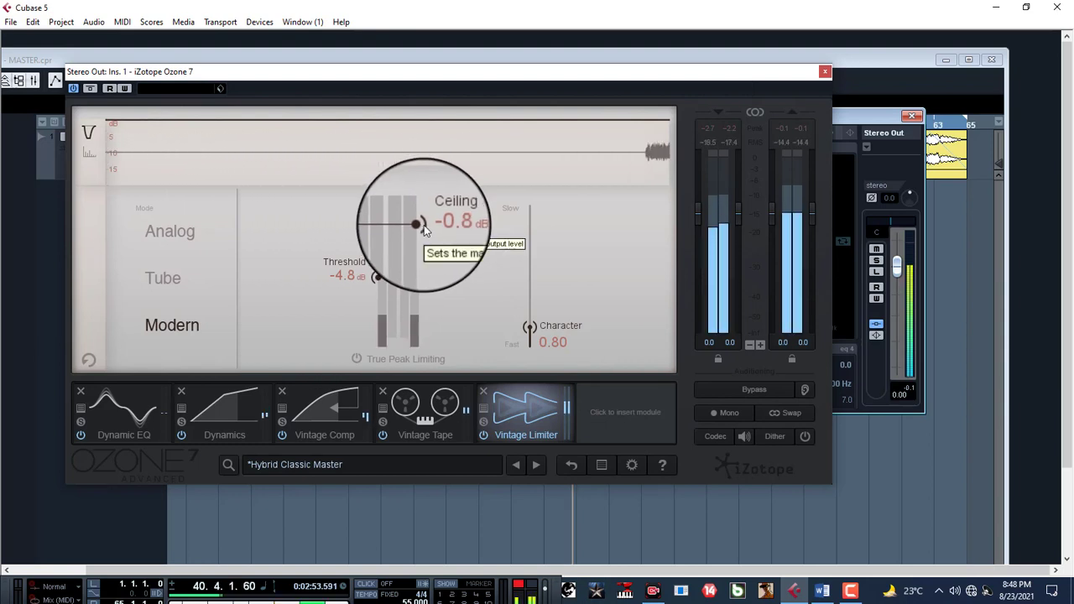
{"action": "left_click_drag", "start_coordinate": [424, 225], "coordinate": [424, 217]}
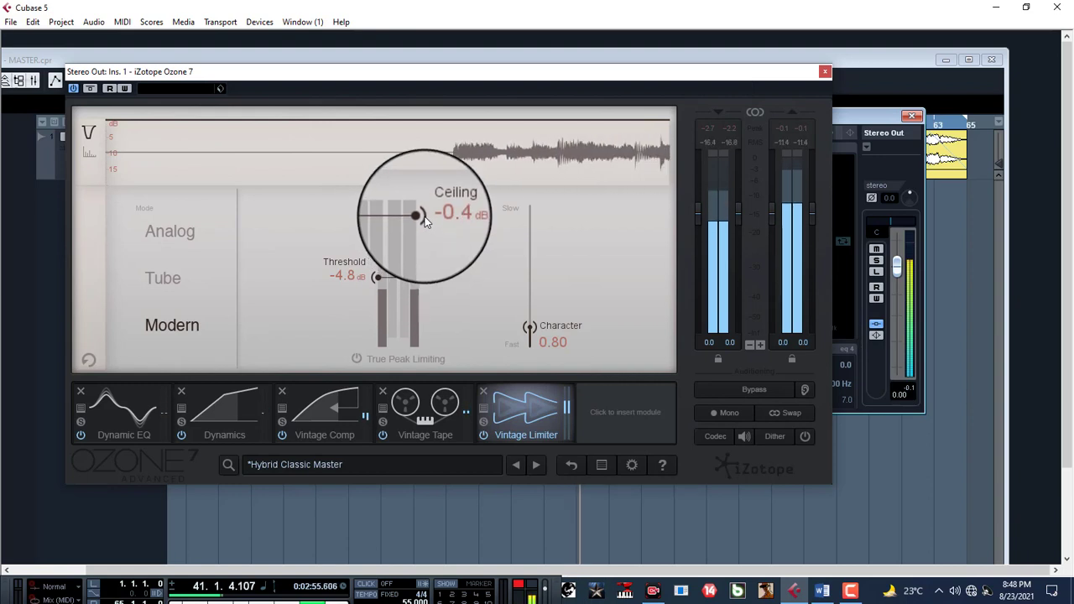
{"action": "key", "text": "space"}
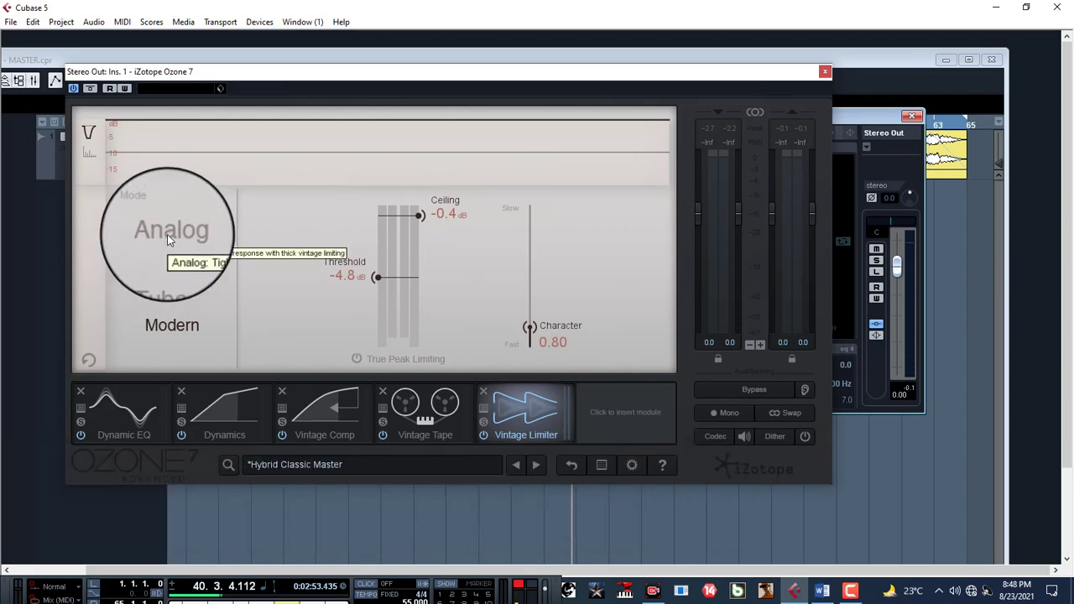
Step: Audition the Vintage Limiter's Analog and Tube modes during playback, return the mode to Modern and play the passage again
{"action": "left_click", "coordinate": [174, 235]}
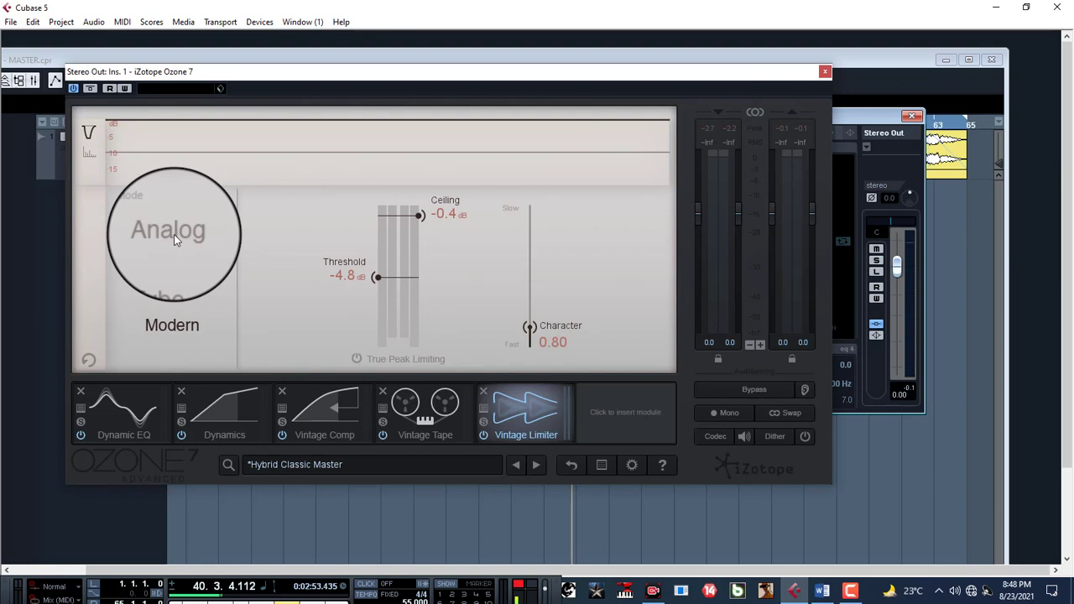
{"action": "key", "text": "space"}
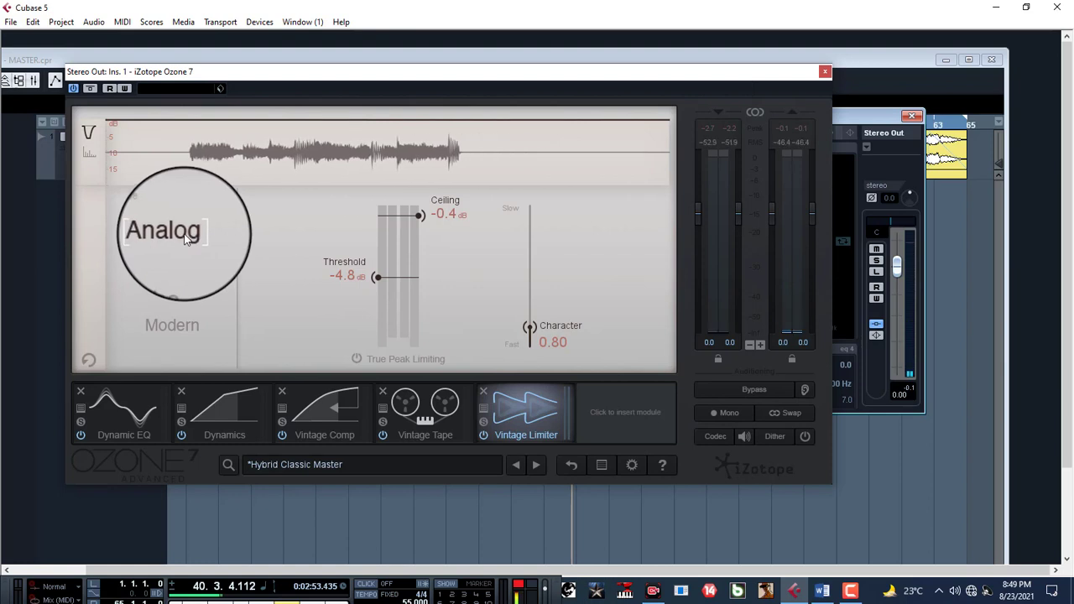
{"action": "left_click", "coordinate": [186, 241]}
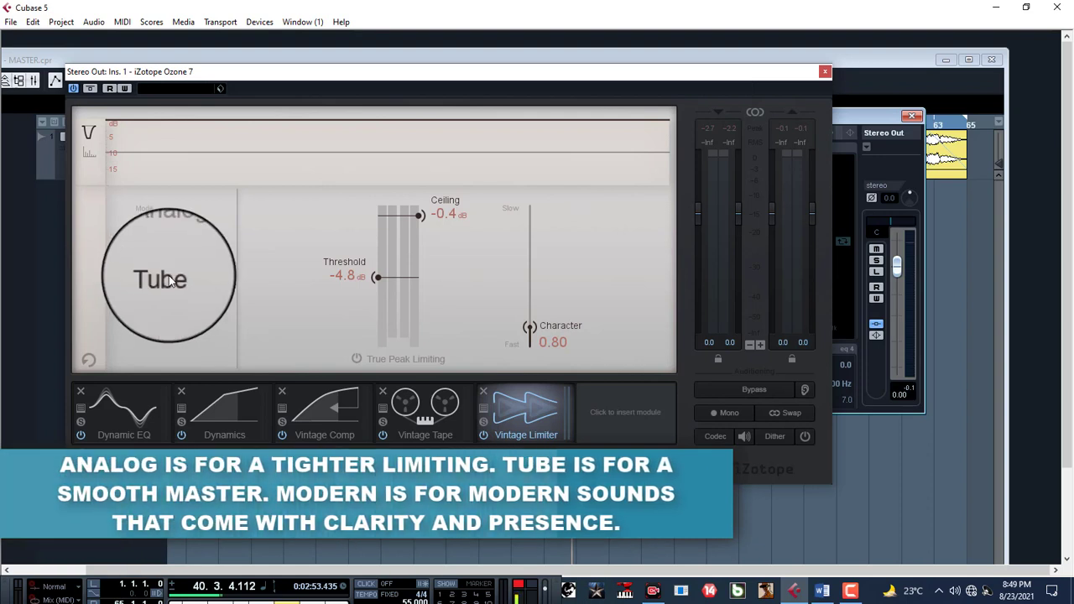
{"action": "key", "text": "space"}
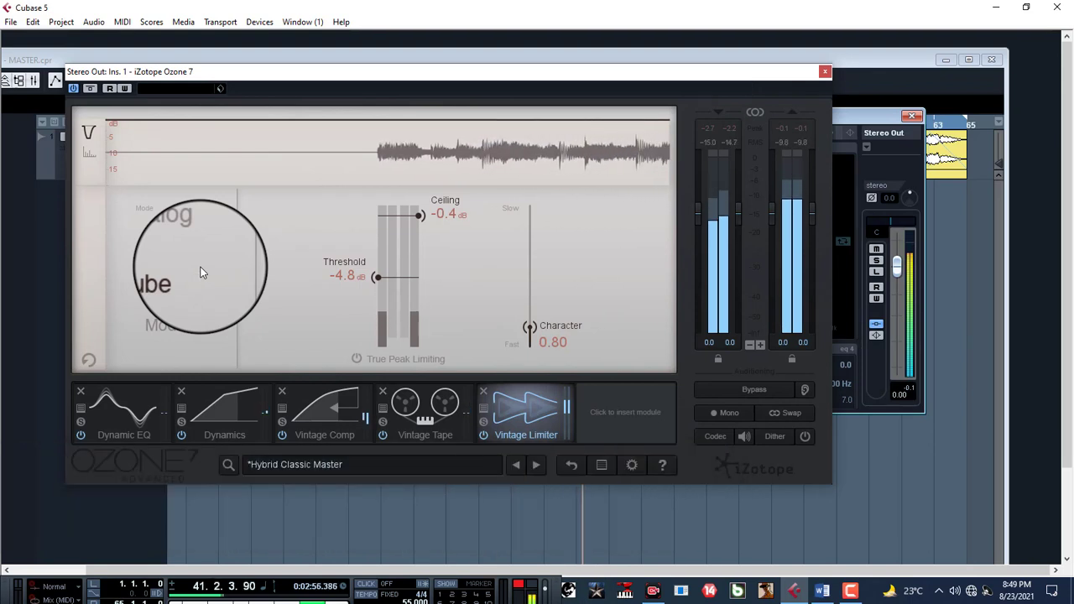
{"action": "left_click", "coordinate": [163, 326]}
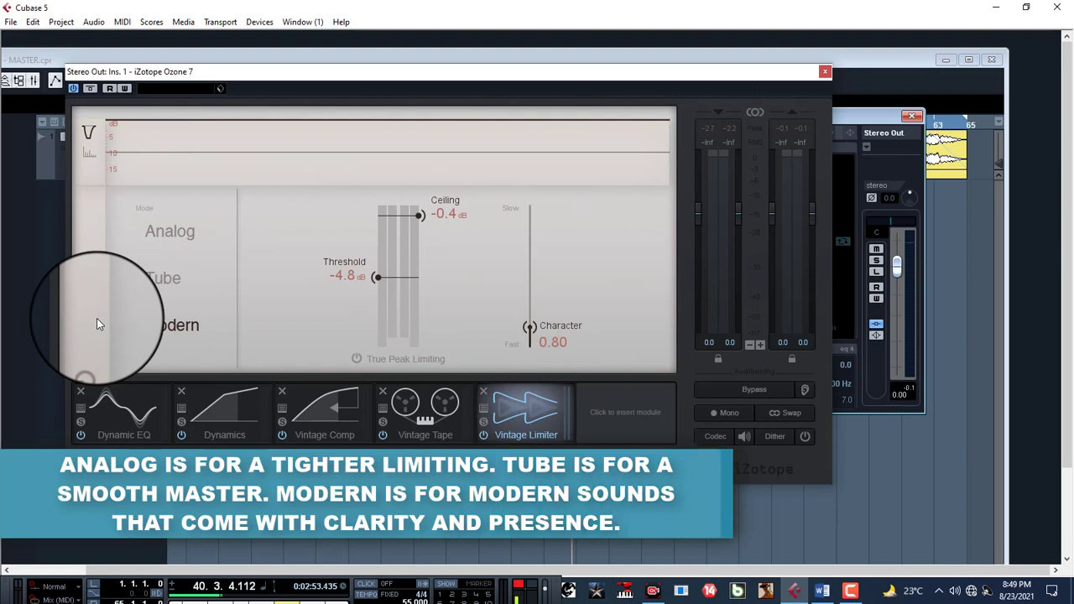
{"action": "key", "text": "space"}
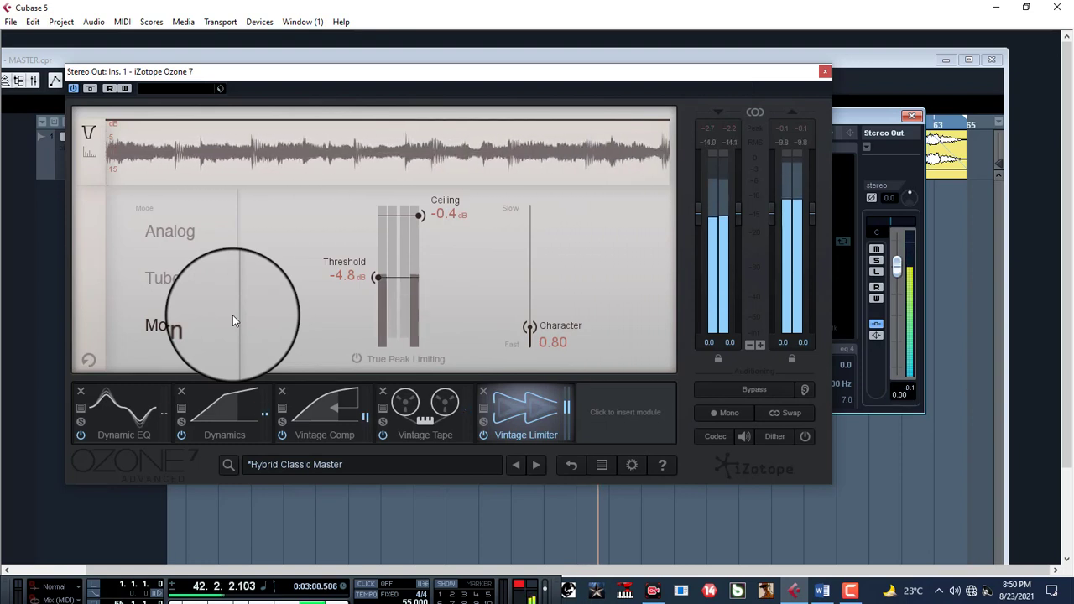
{"action": "key", "text": "space"}
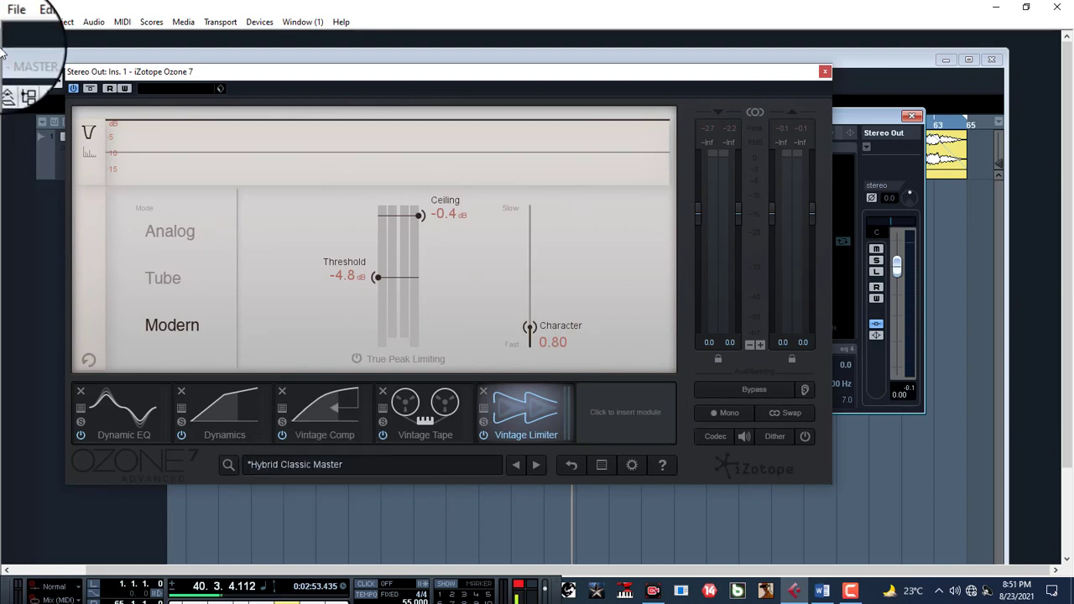
{"action": "left_click", "coordinate": [11, 22]}
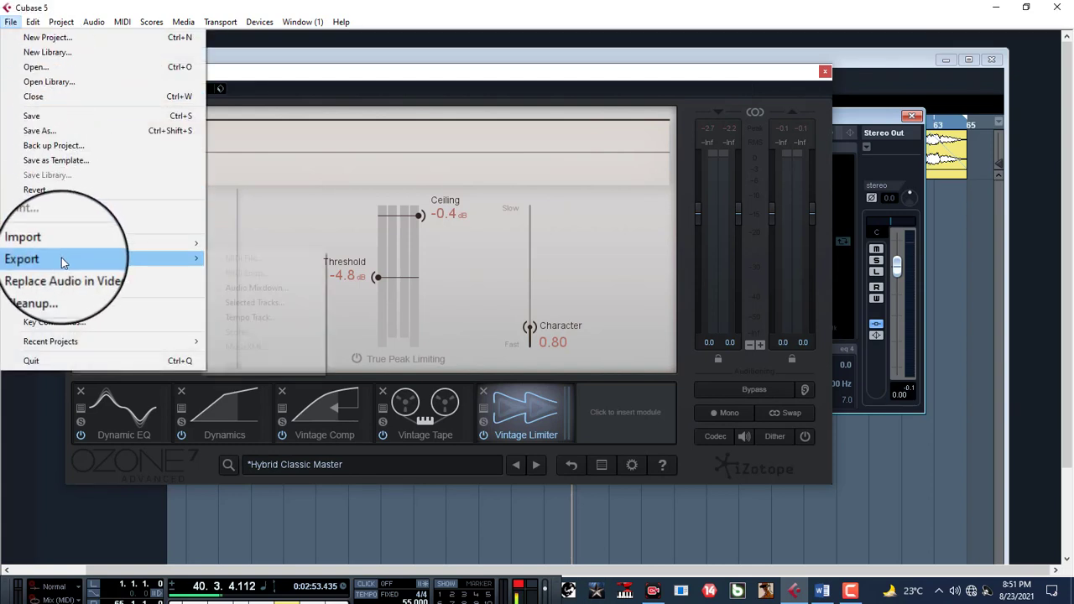
{"action": "mouse_move", "coordinate": [62, 258]}
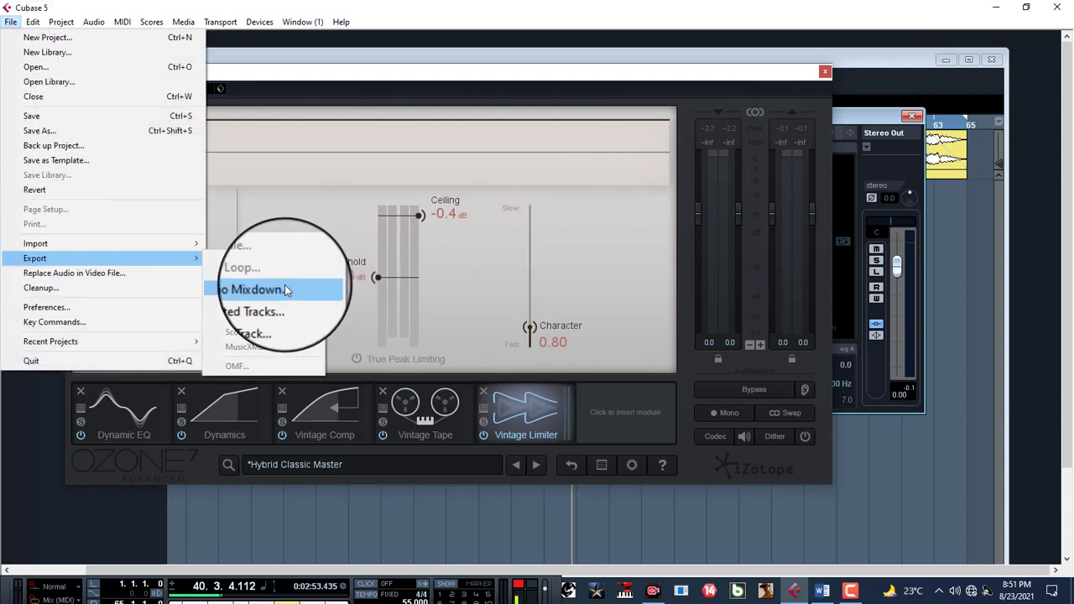
{"action": "left_click", "coordinate": [649, 84]}
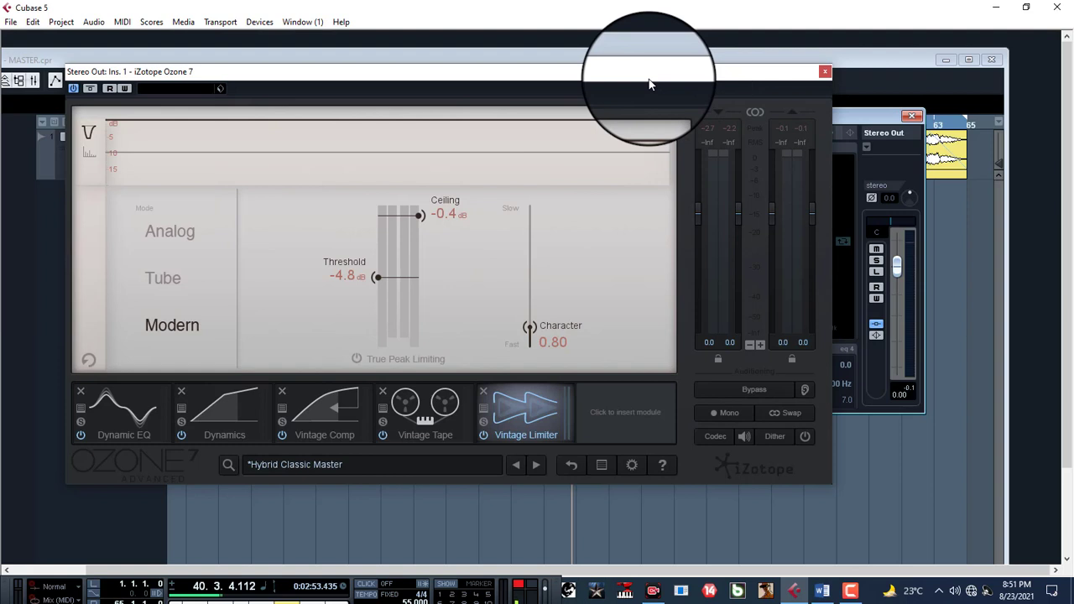